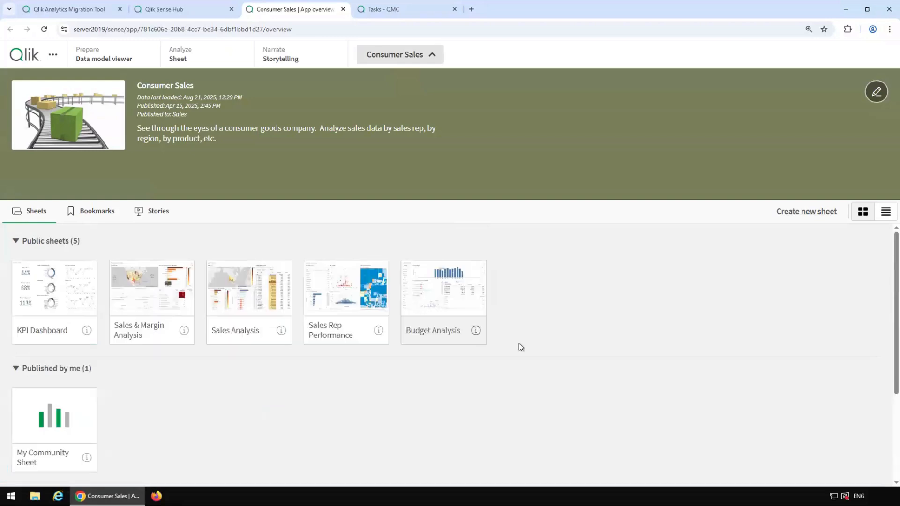
Step: Close the Consumer Sales app and open Qlik Cloud Administration's Spaces list via Manage users
click(344, 10)
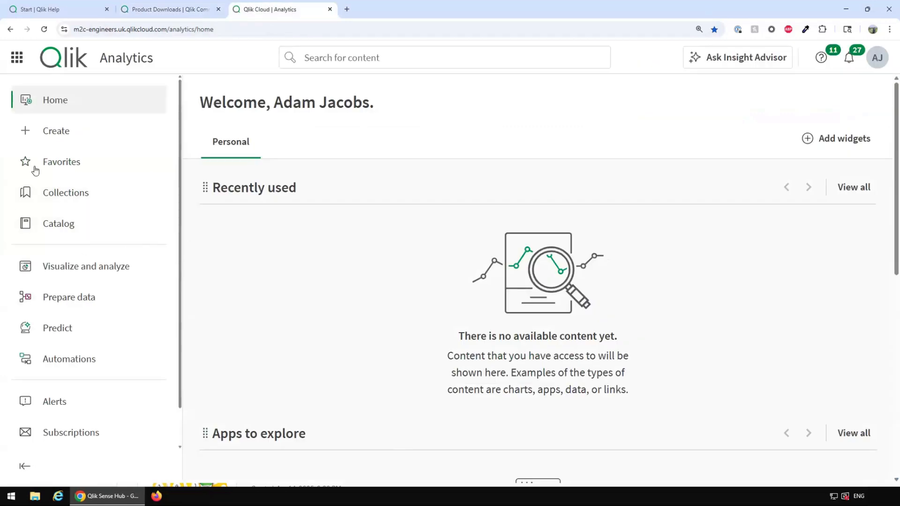
click(10, 61)
click(43, 289)
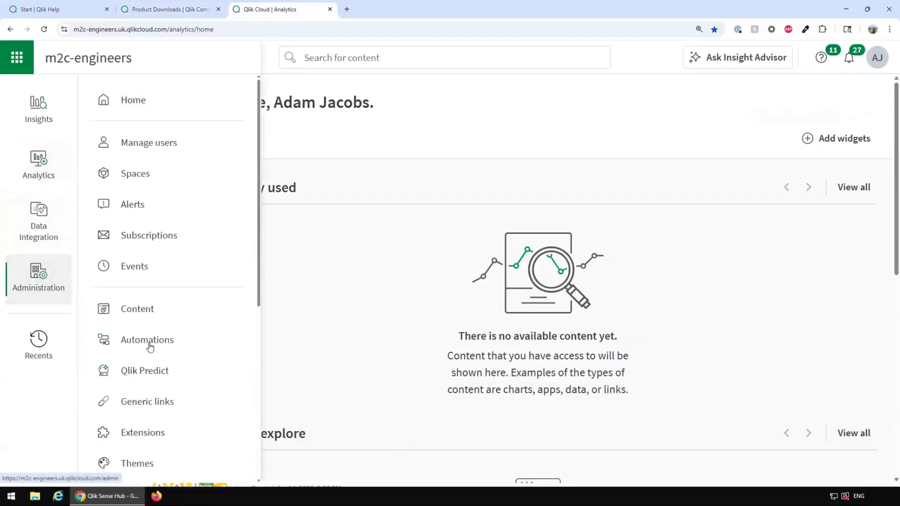
click(147, 150)
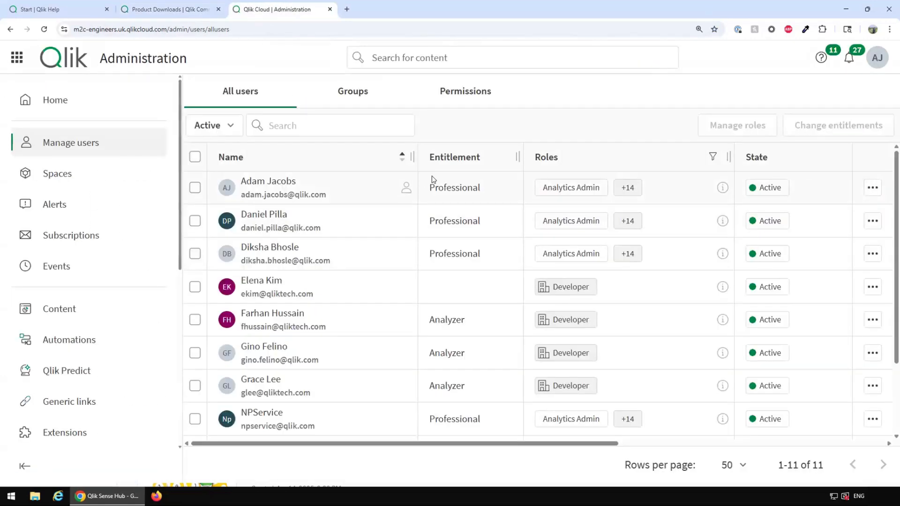
scroll(290, 232, down, 3)
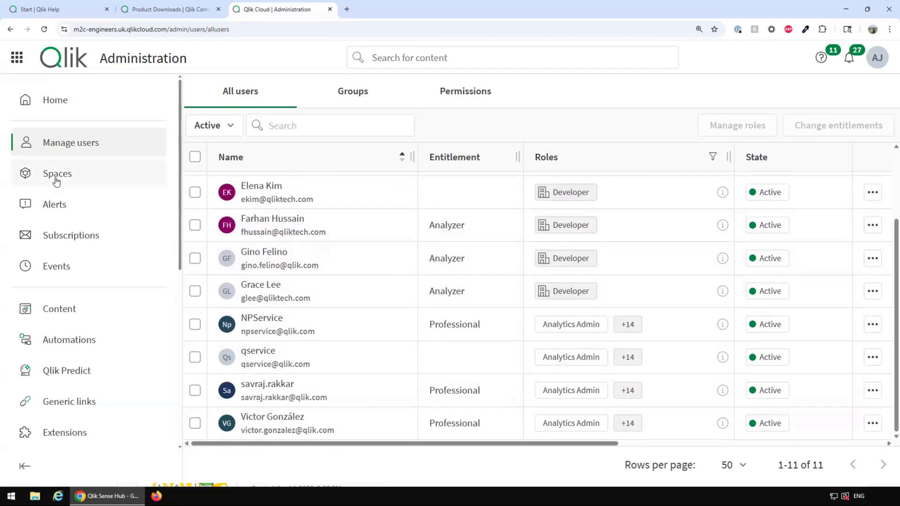
click(56, 173)
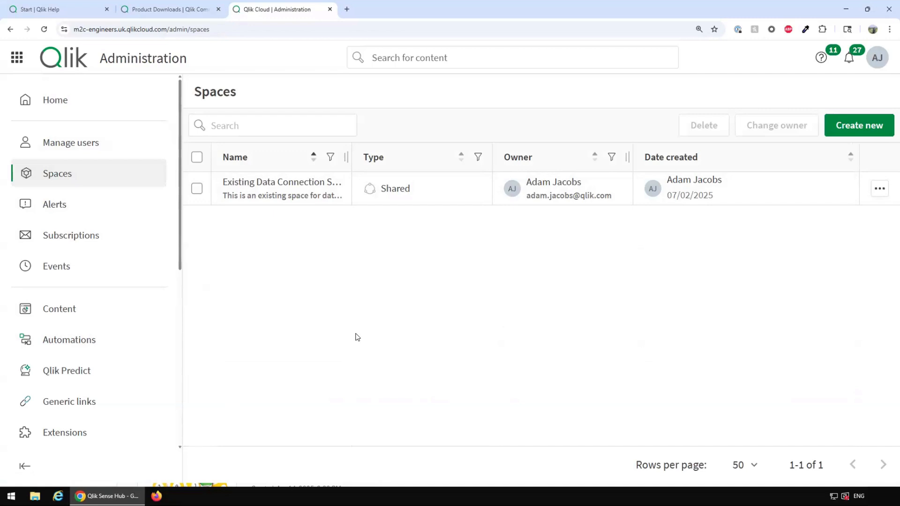
Step: Check the tenant's Content apps, Data connections and Data files lists for existing items
click(71, 312)
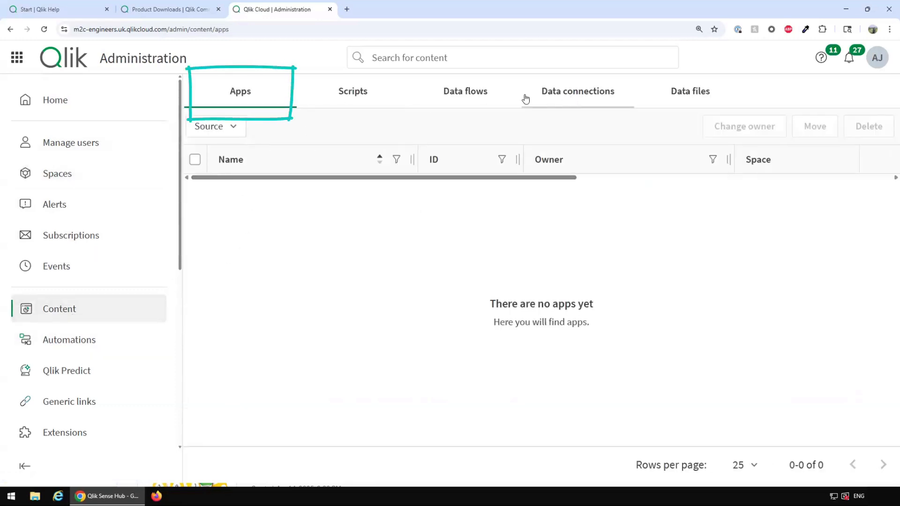
click(577, 96)
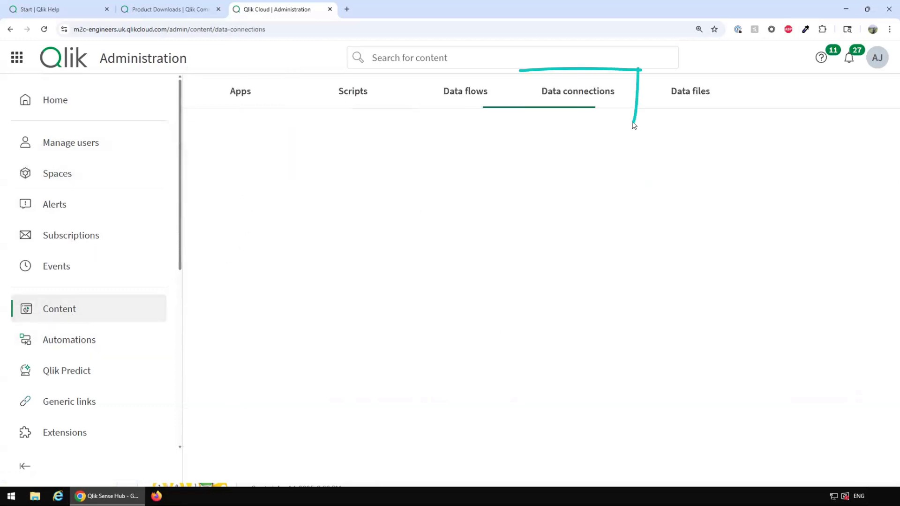
click(671, 96)
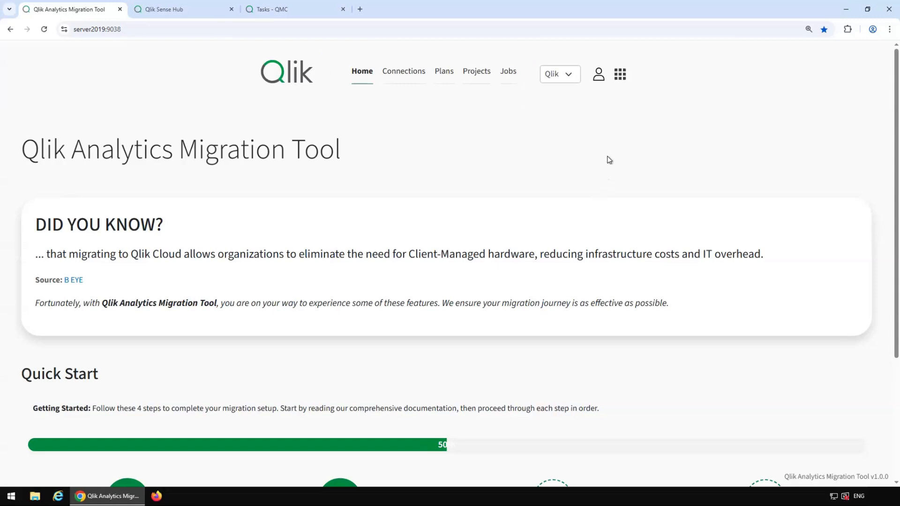
Step: Open Quick Start's Set Connections page to view the TechTalks Cloud connection
scroll(608, 161, down, 4)
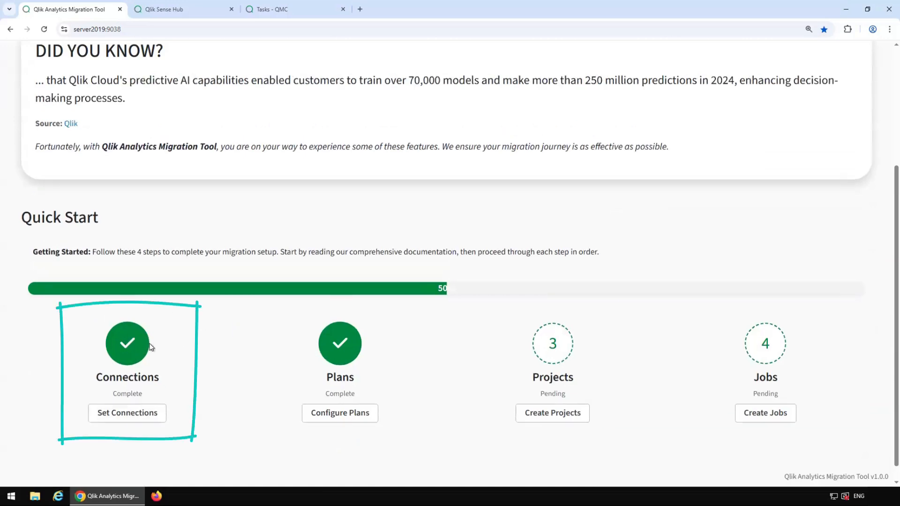
click(137, 420)
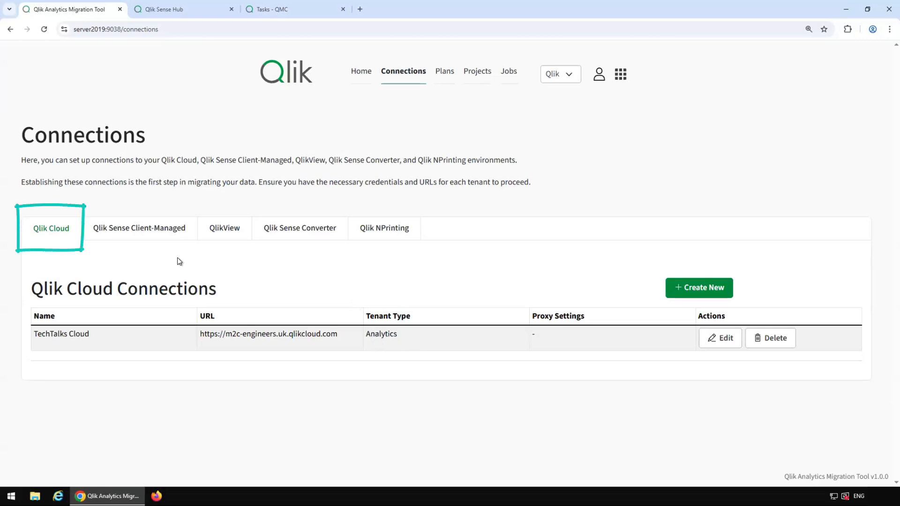
Step: Review the Qlik Sense Client-Managed connection, then go to the Plans page listing Techtalks Plan
click(134, 235)
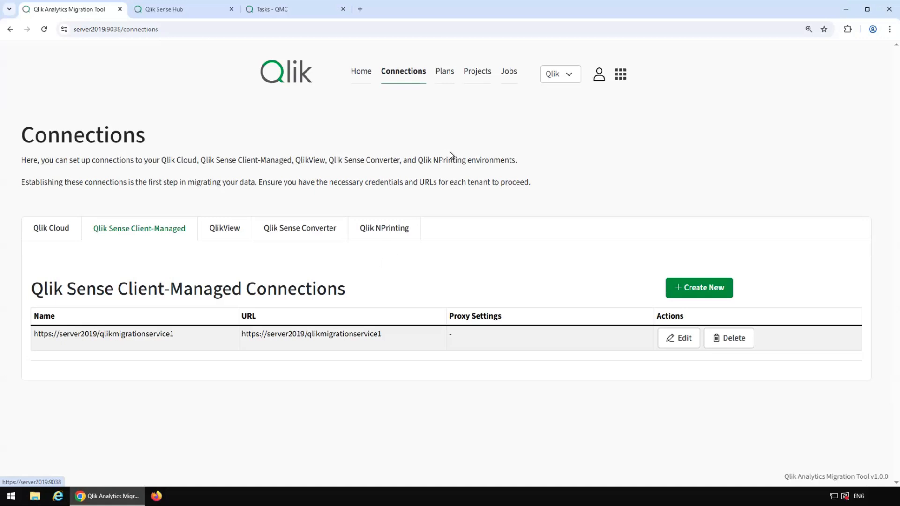
click(444, 71)
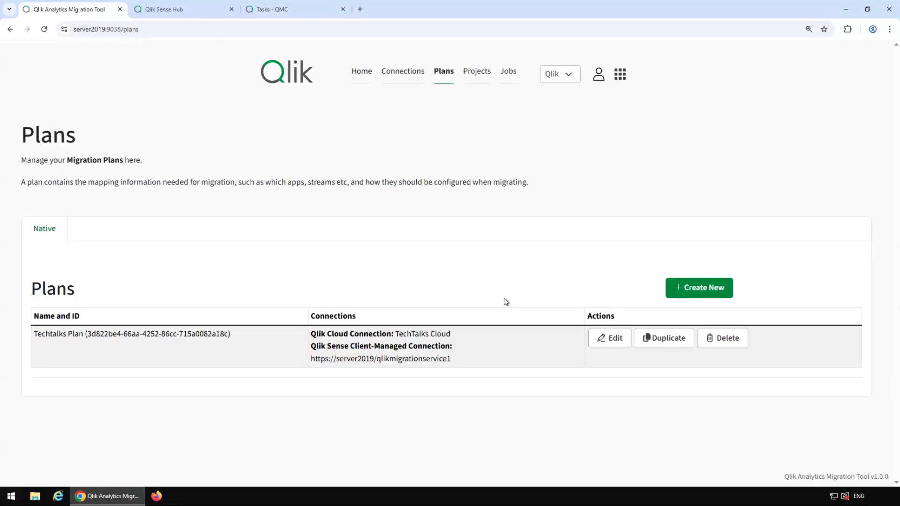
click(609, 338)
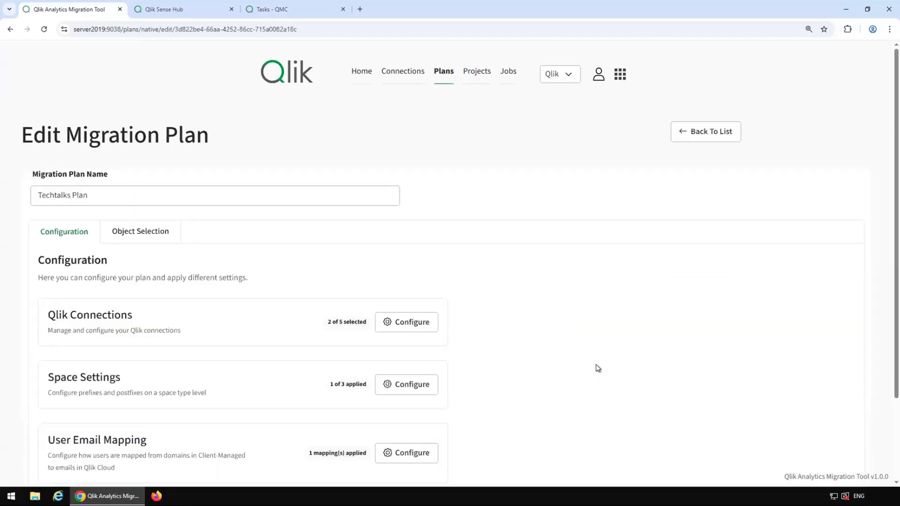
scroll(564, 306, down, 2)
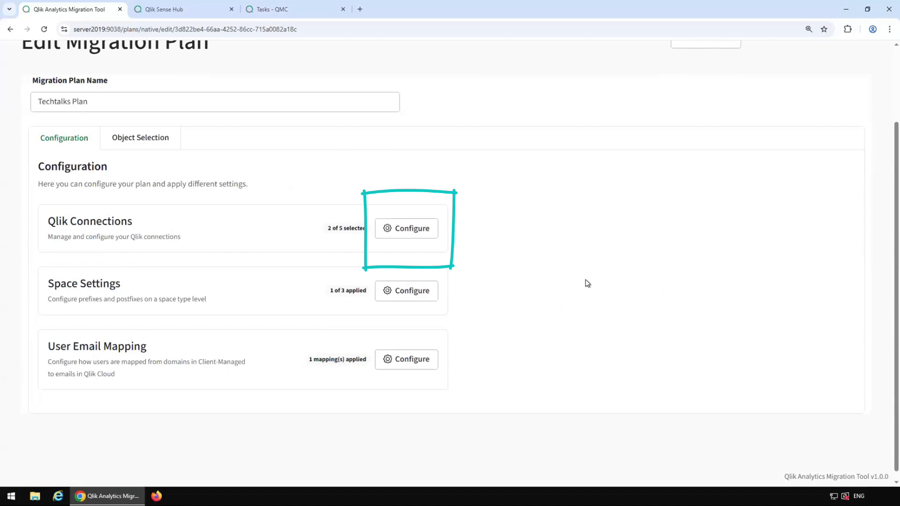
click(408, 229)
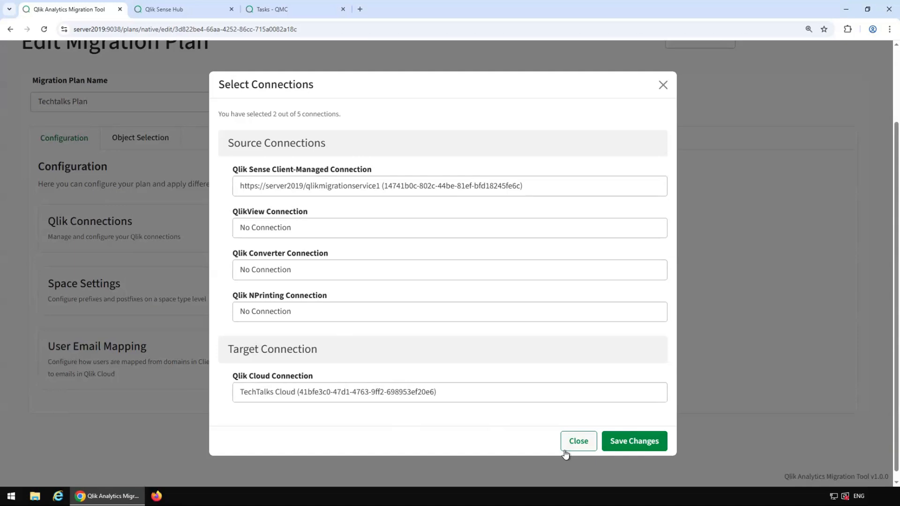
click(569, 446)
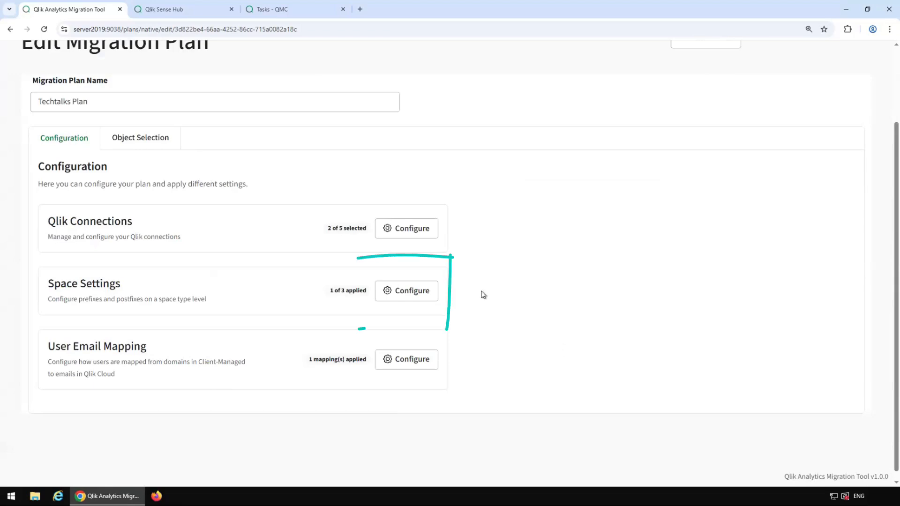
click(402, 296)
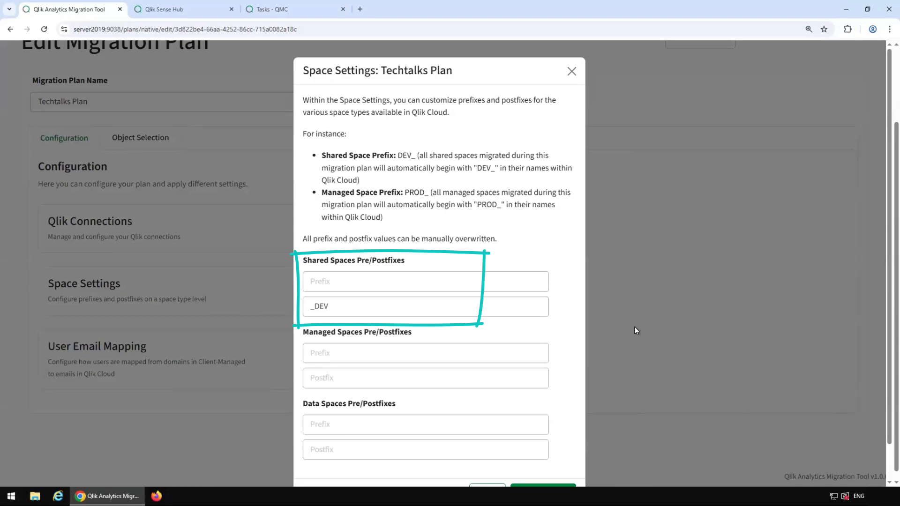
click(571, 72)
click(406, 359)
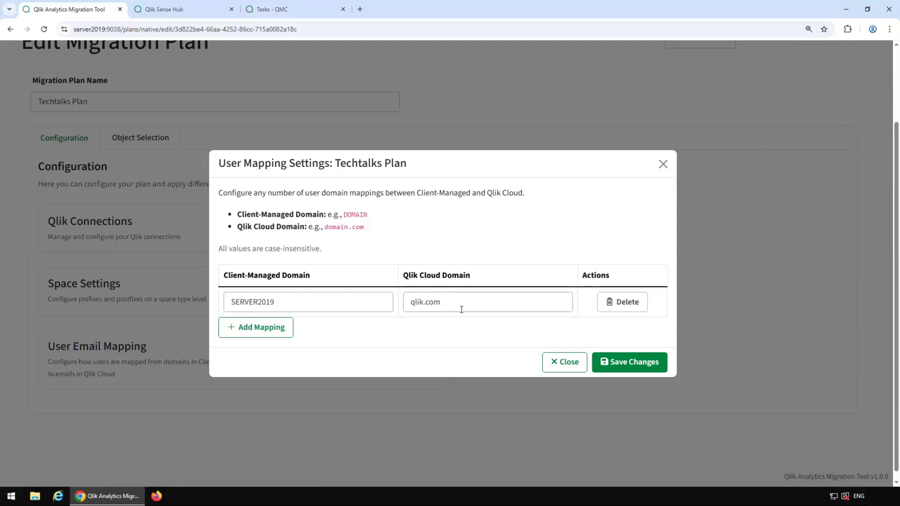
click(566, 362)
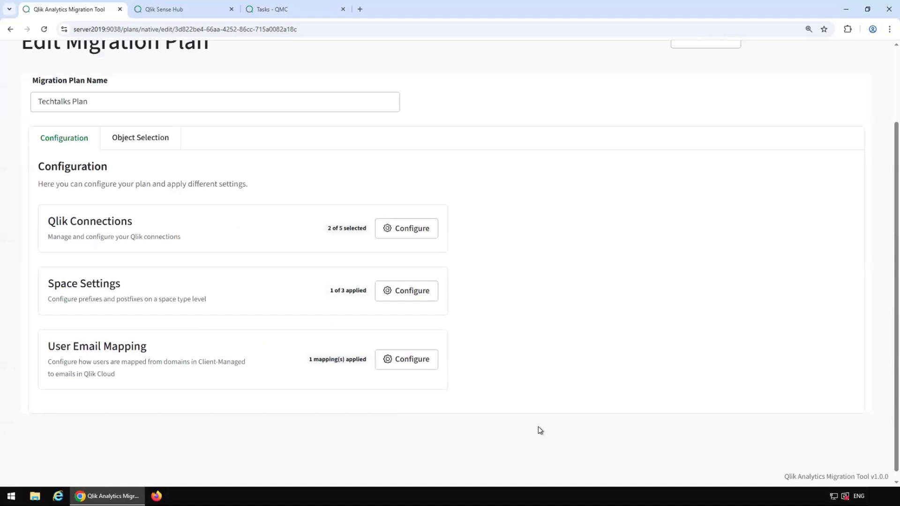
Step: Open the Techtalks Plan's Object Selection and retrieve all objects from its connections
click(144, 139)
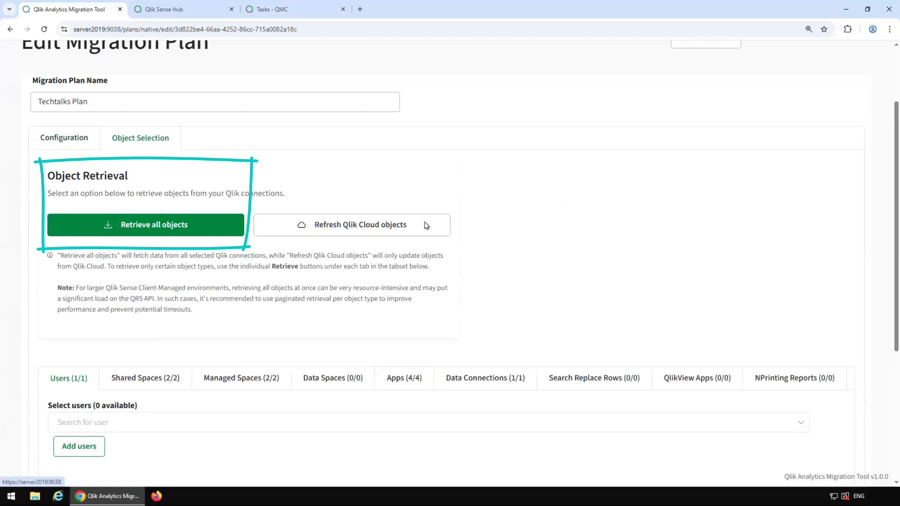
click(182, 228)
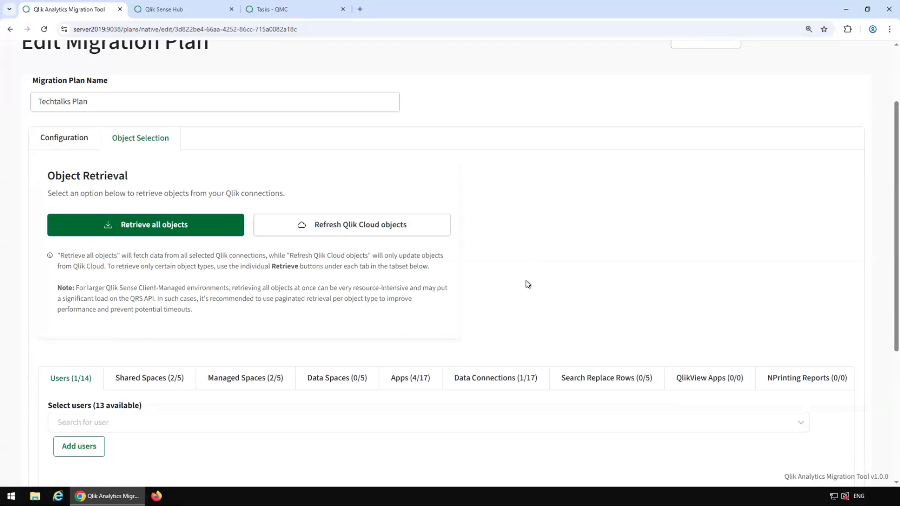
scroll(539, 277, down, 5)
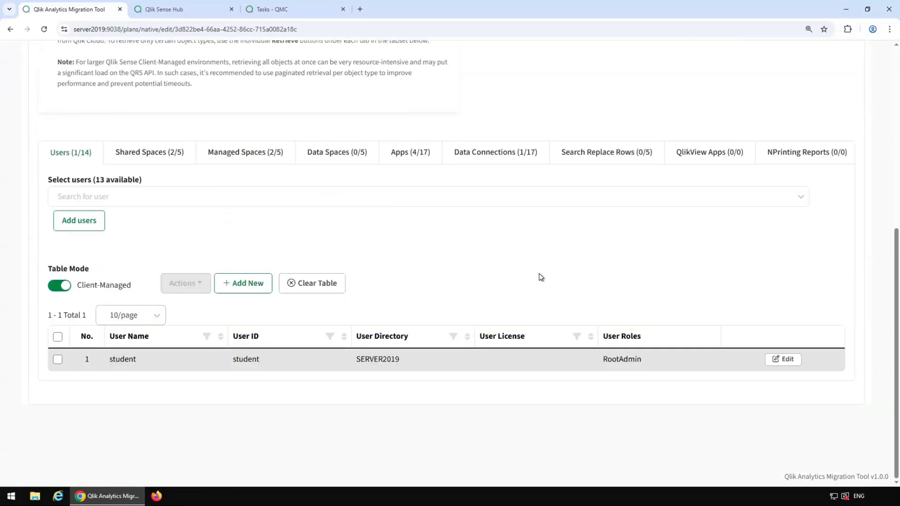
scroll(539, 273, up, 1)
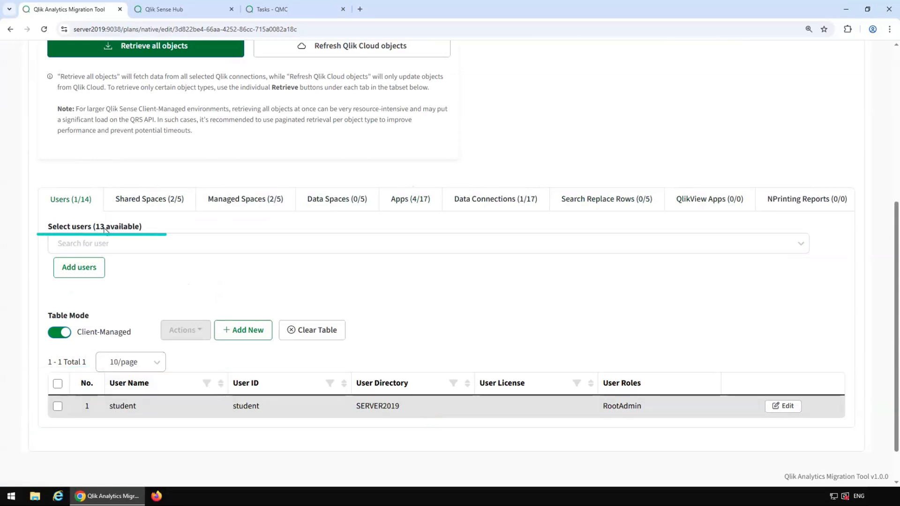
Step: Add a second SERVER2019 user to the plan's Users table, making Users 2/14
click(124, 244)
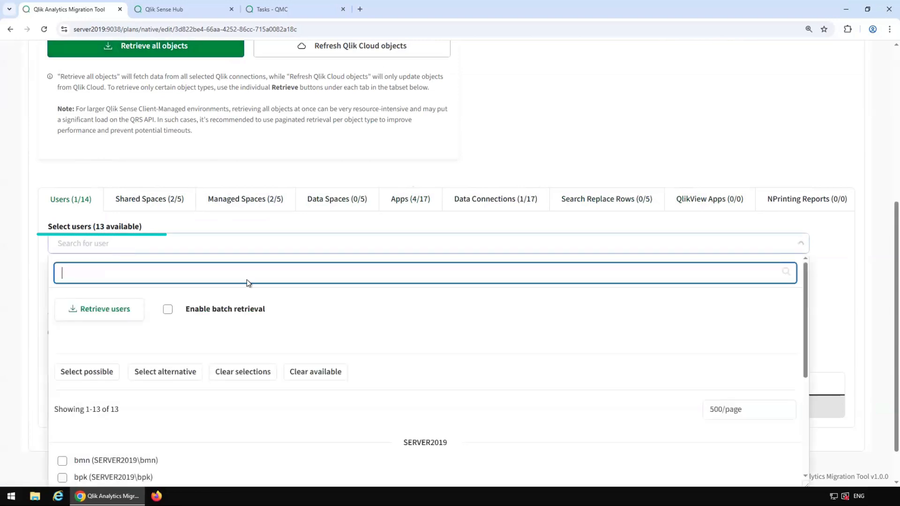
scroll(209, 349, down, 3)
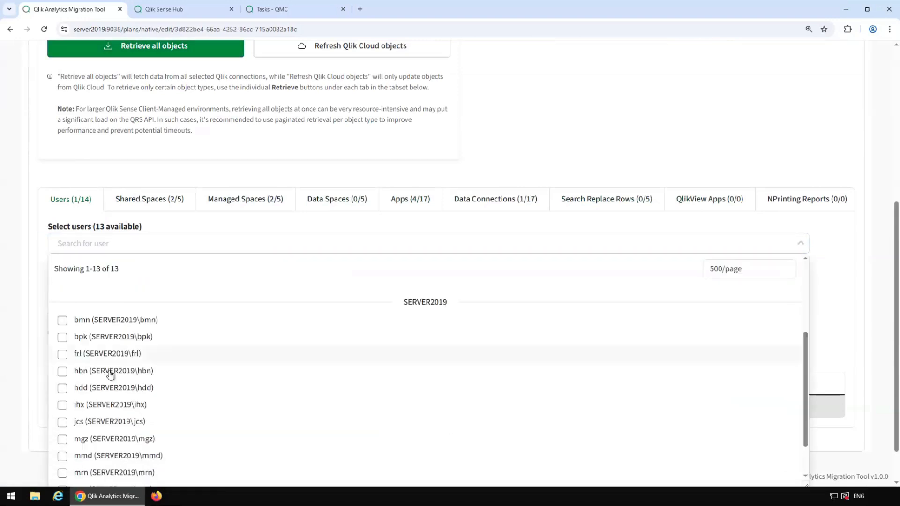
click(63, 320)
click(301, 223)
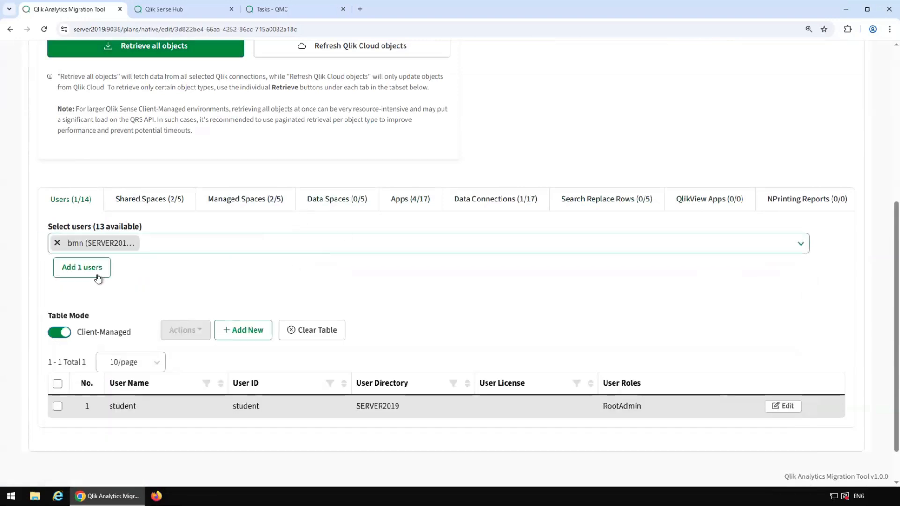
click(94, 270)
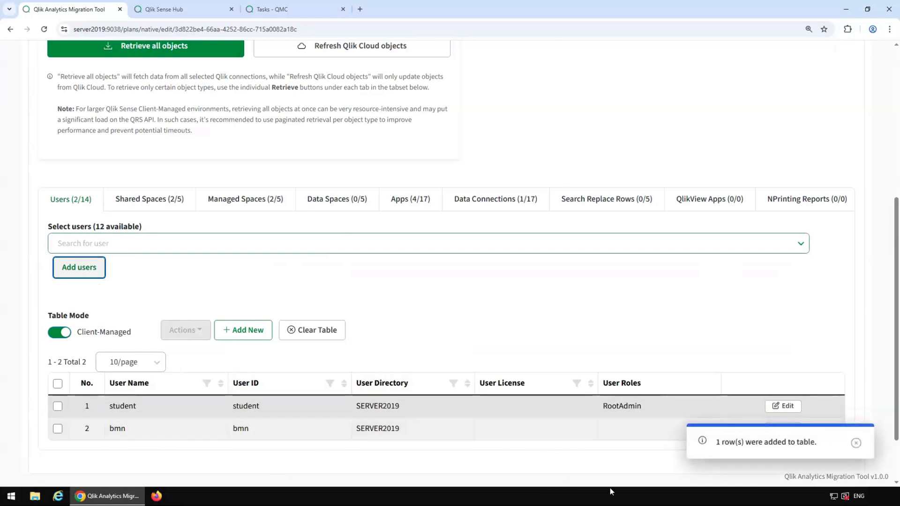
scroll(328, 277, down, 1)
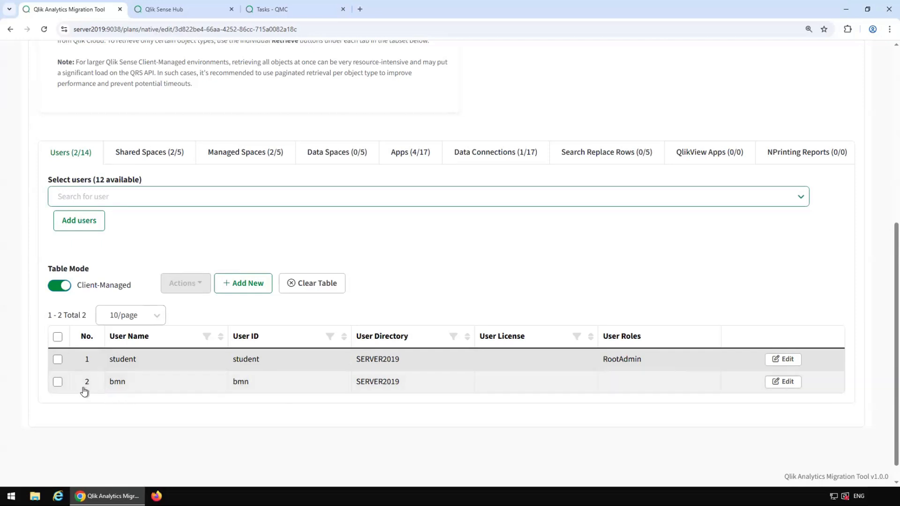
Step: Remove the second user's row from the Users table via Actions > Remove from Table
click(57, 382)
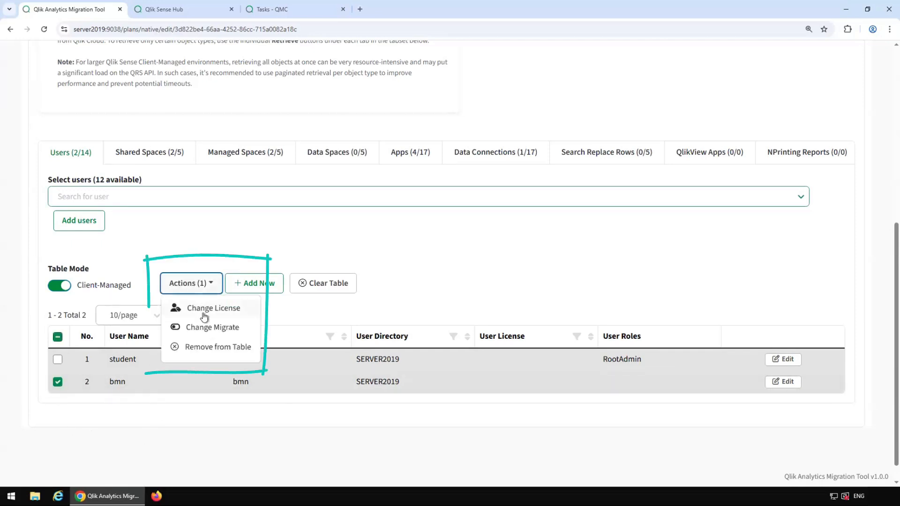
click(201, 347)
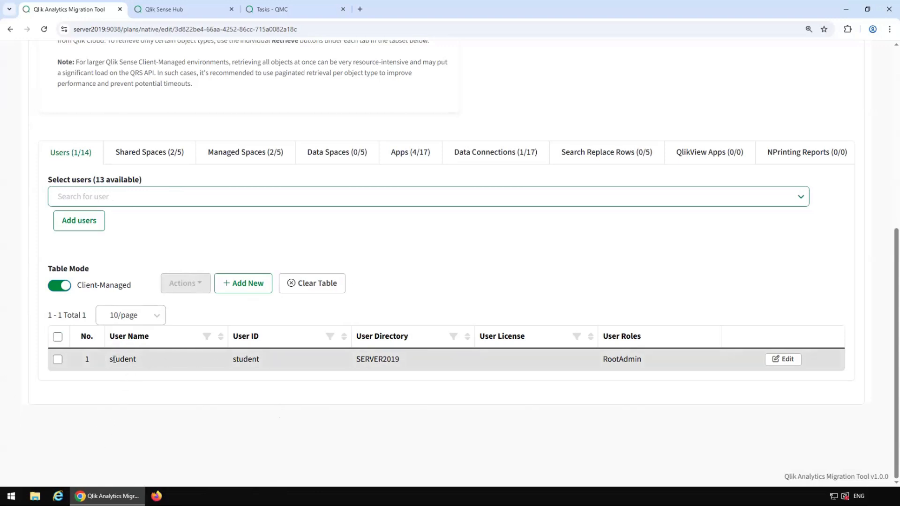
Step: In Cloud table mode, replace the user's e-mail prefix with the existing cloud account name and save
mouse_move(93, 289)
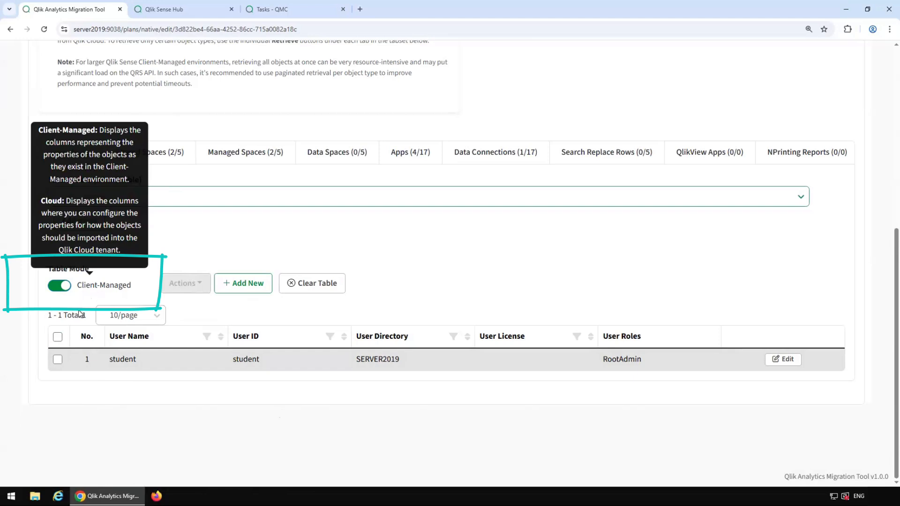
click(60, 286)
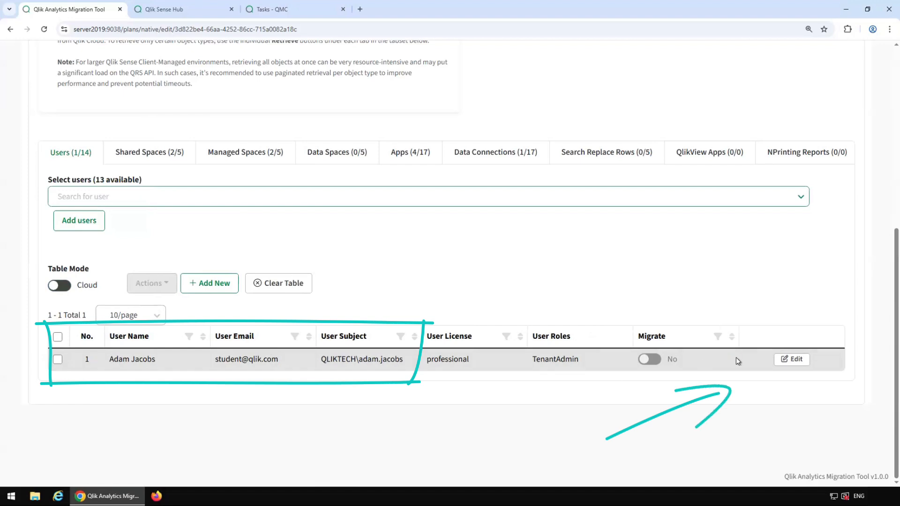
click(791, 359)
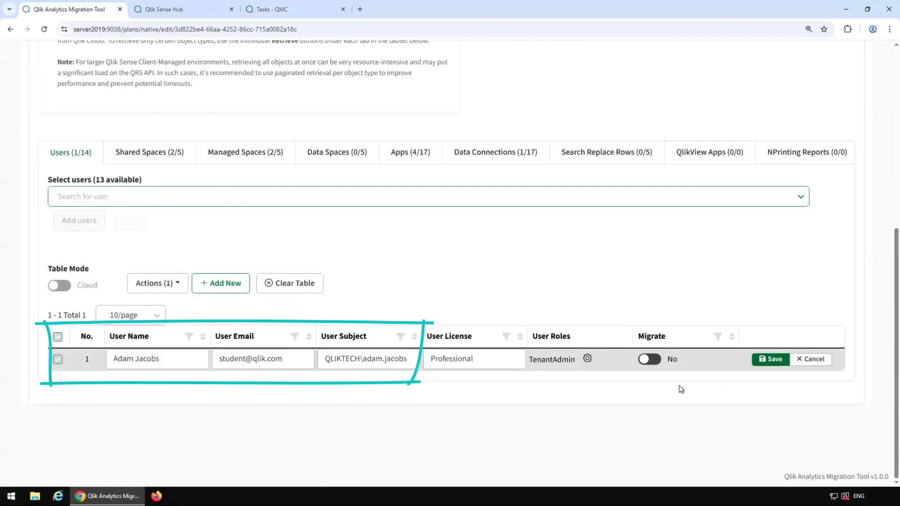
double_click(238, 359)
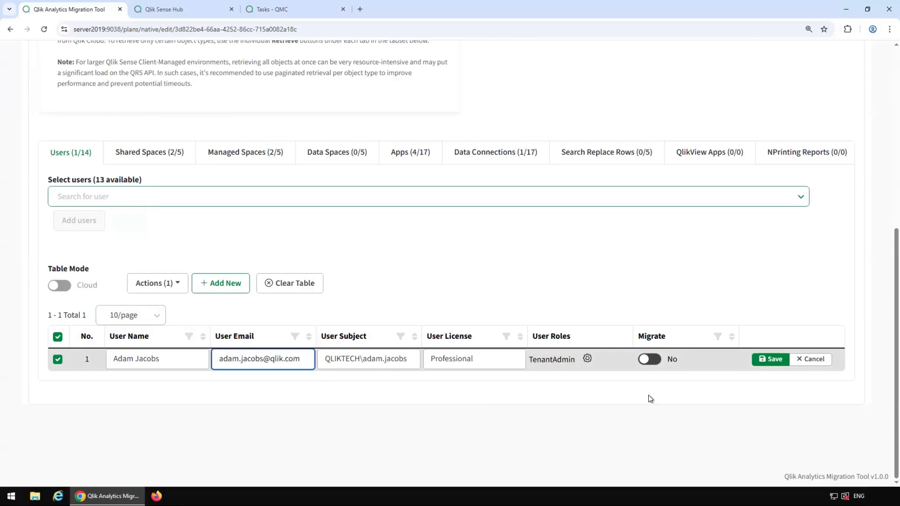
click(763, 361)
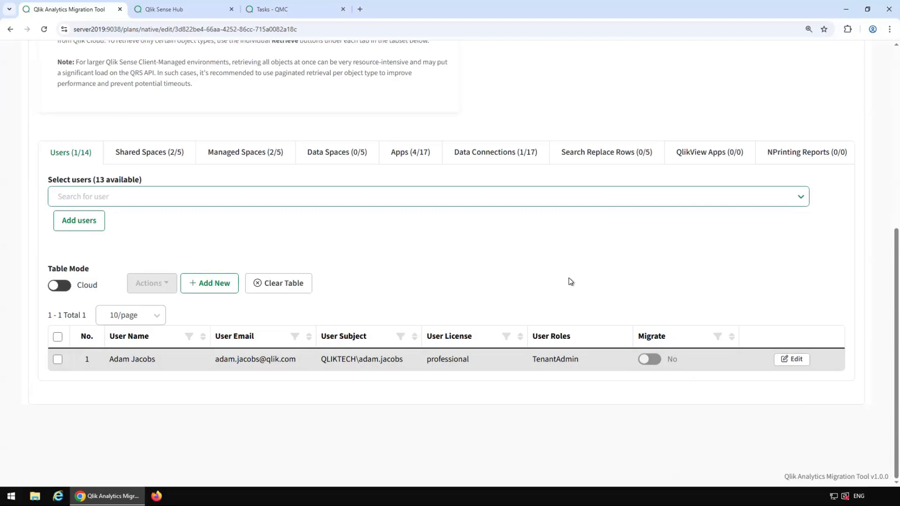
Step: Show Shared Spaces in Cloud mode, listing Finance_DEV and Sales_DEV
click(144, 159)
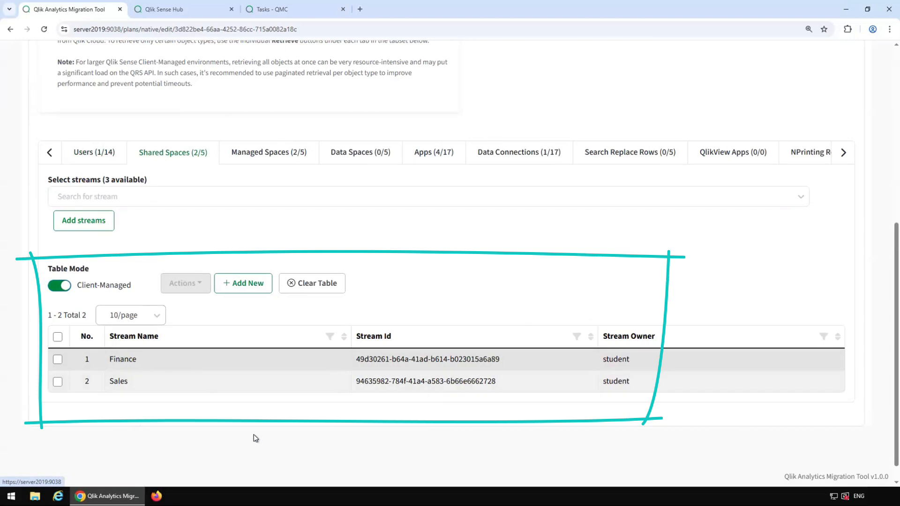
click(58, 286)
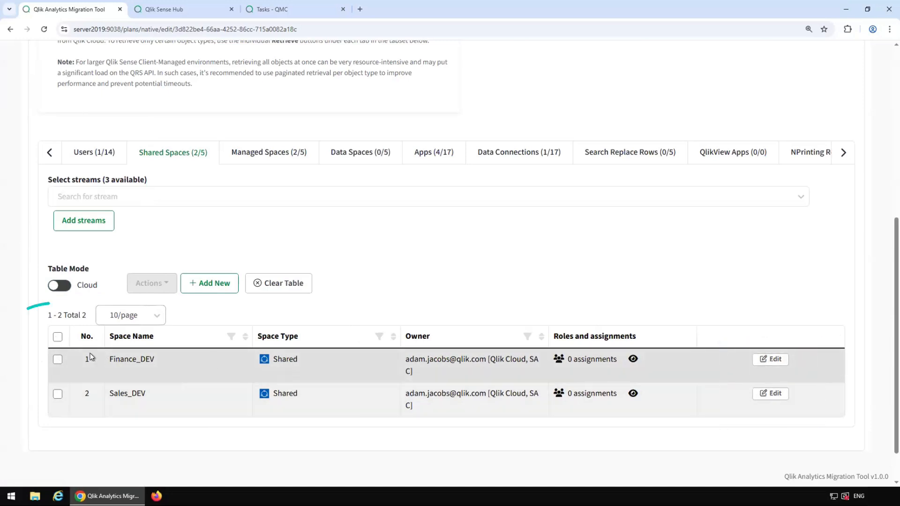
Step: Change the owner of both Finance_DEV and Sales_DEV to another Qlik Cloud user
click(57, 336)
click(178, 291)
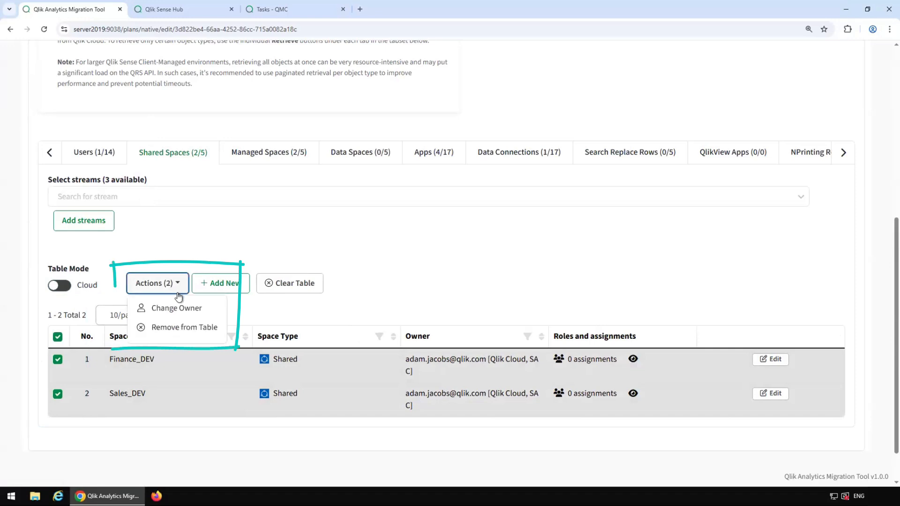
click(185, 308)
click(302, 280)
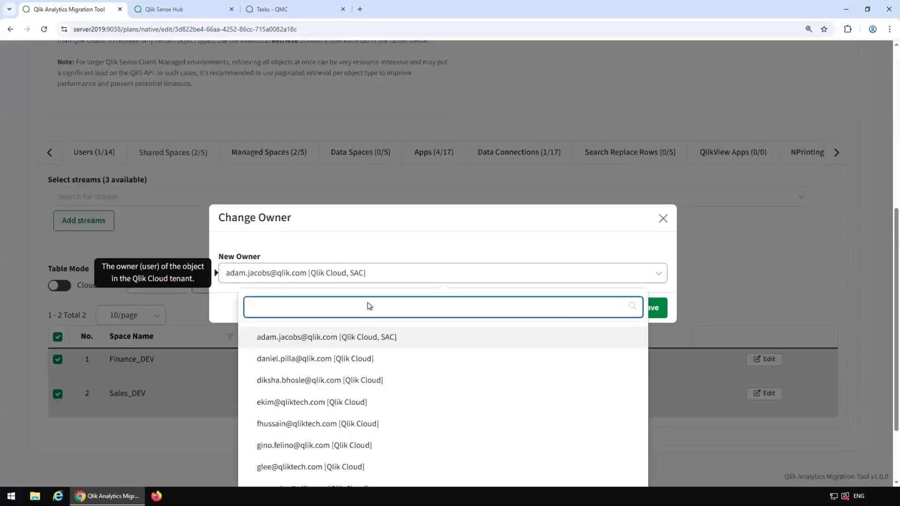
click(309, 359)
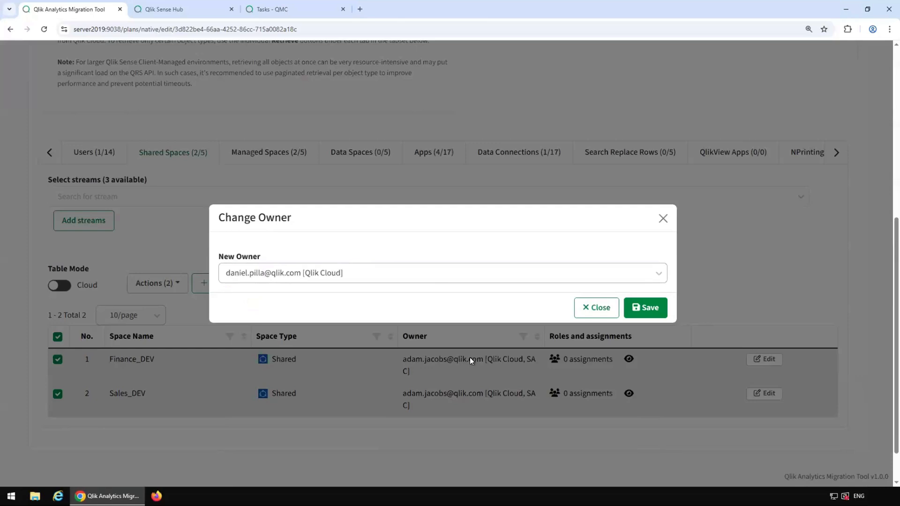
click(646, 308)
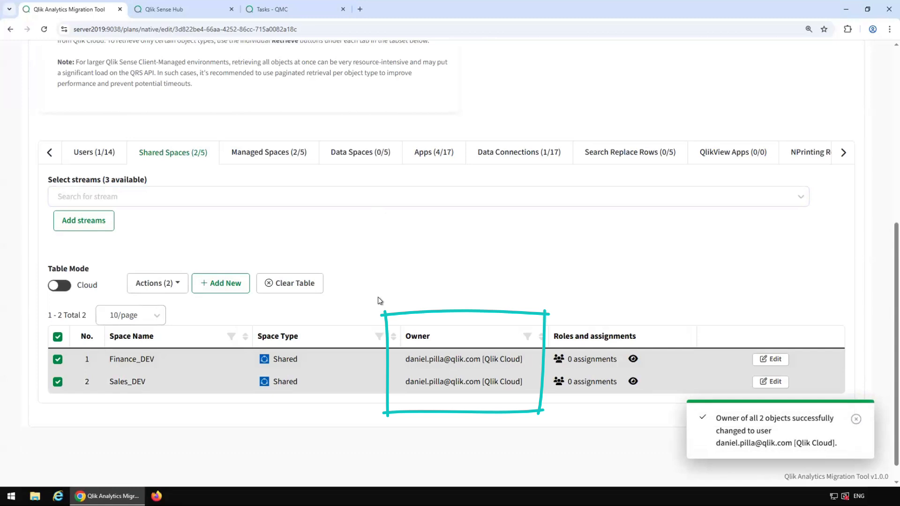
click(57, 337)
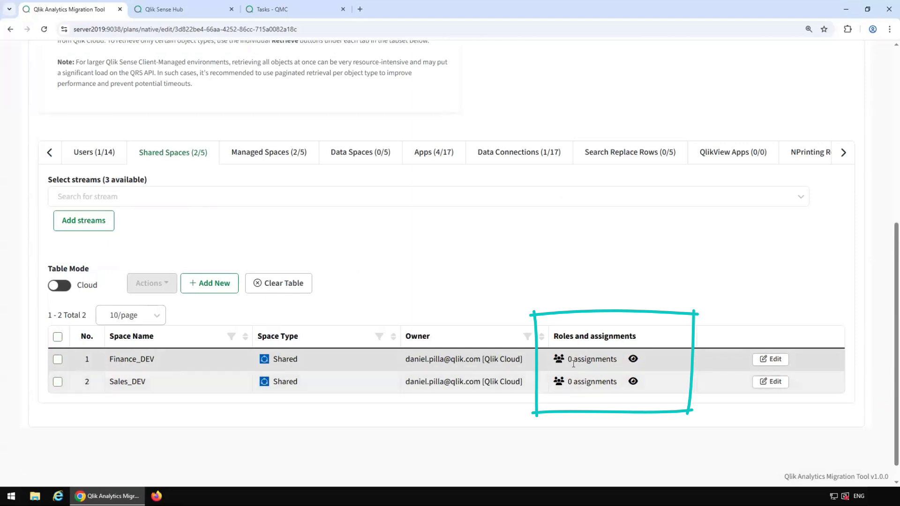
Step: Give all 12 users and groups Can View and the M2C CSE group Can Edit on Finance_DEV
click(761, 363)
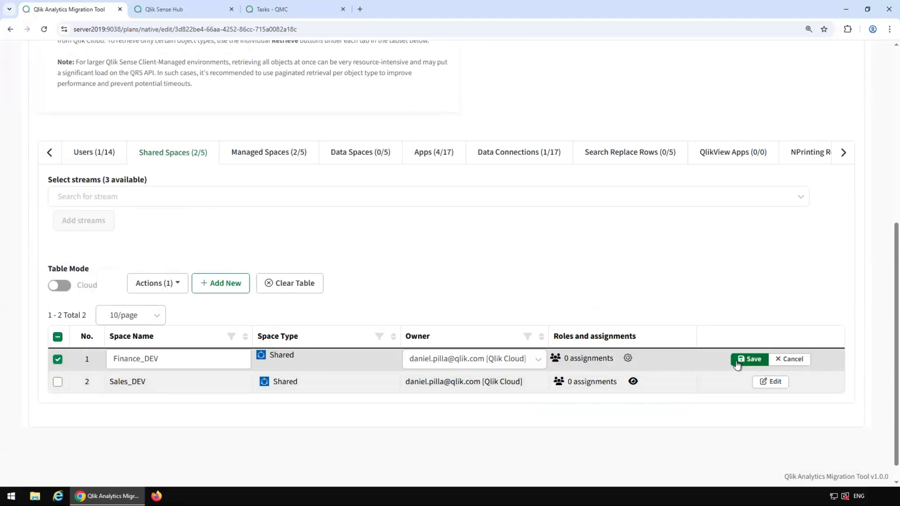
click(628, 359)
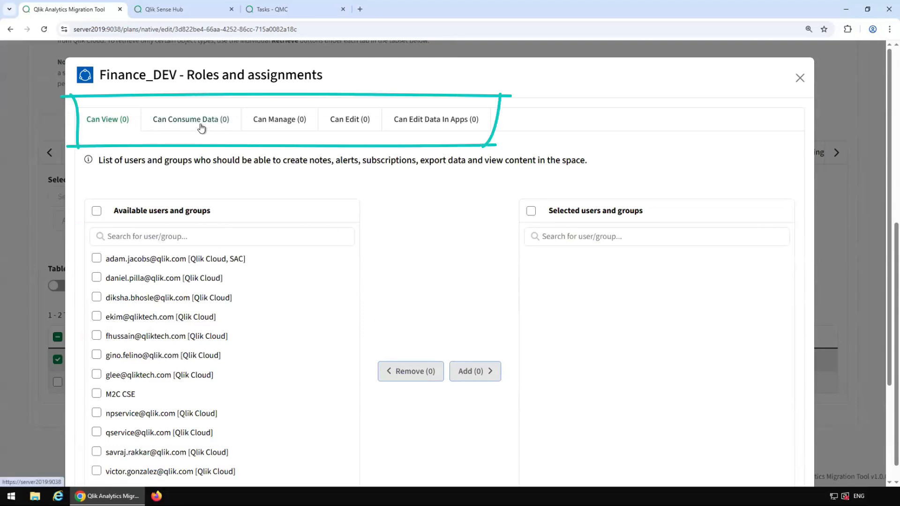
click(97, 211)
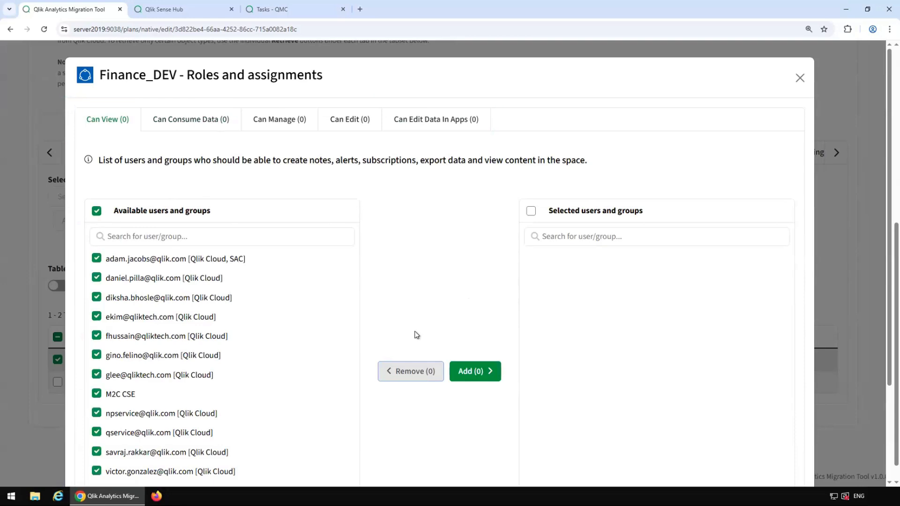
click(476, 372)
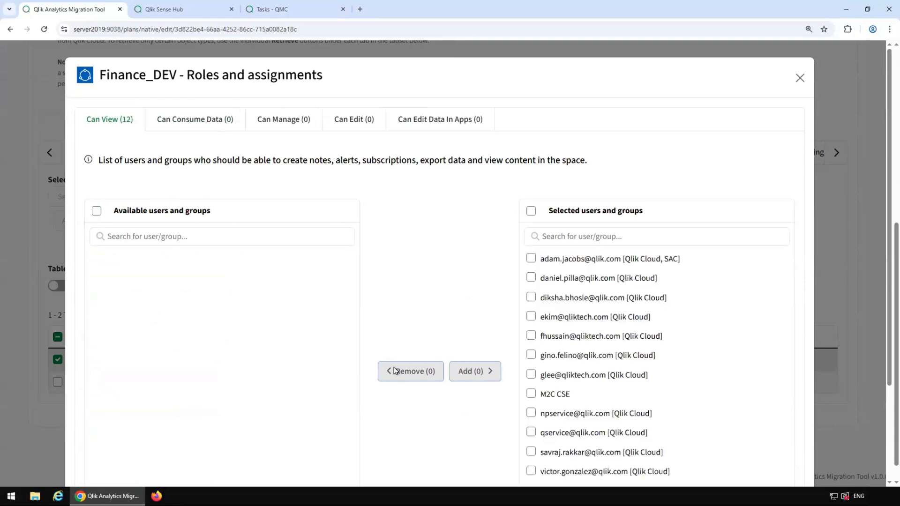
click(344, 120)
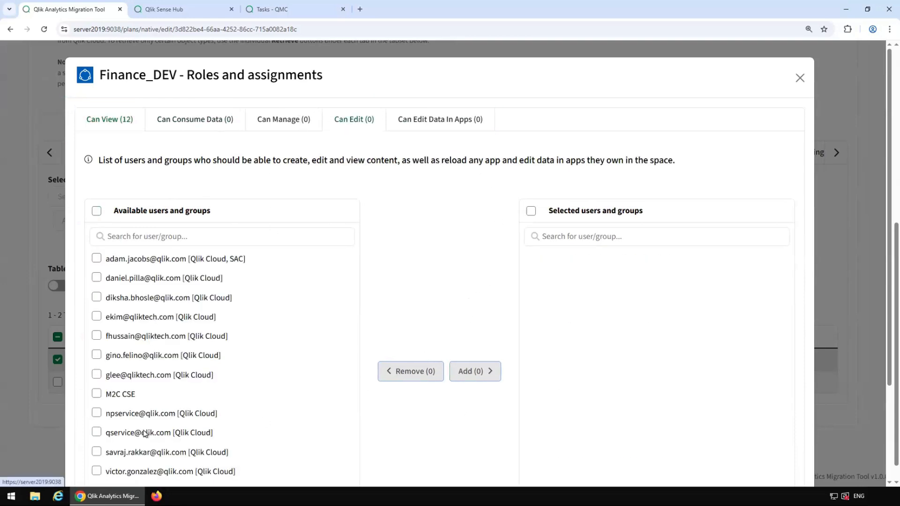
click(96, 393)
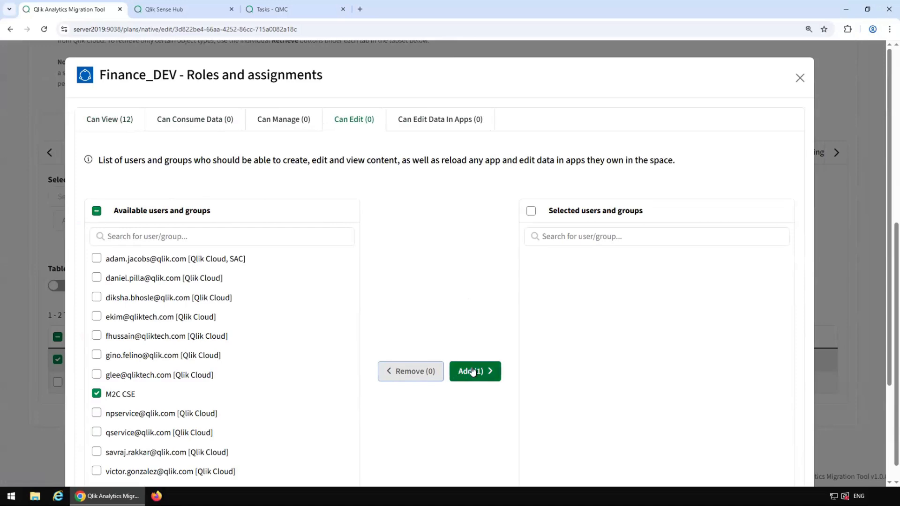
click(472, 372)
Step: Save Finance_DEV's 13 role assignments and check them in the role overview
scroll(797, 331, down, 3)
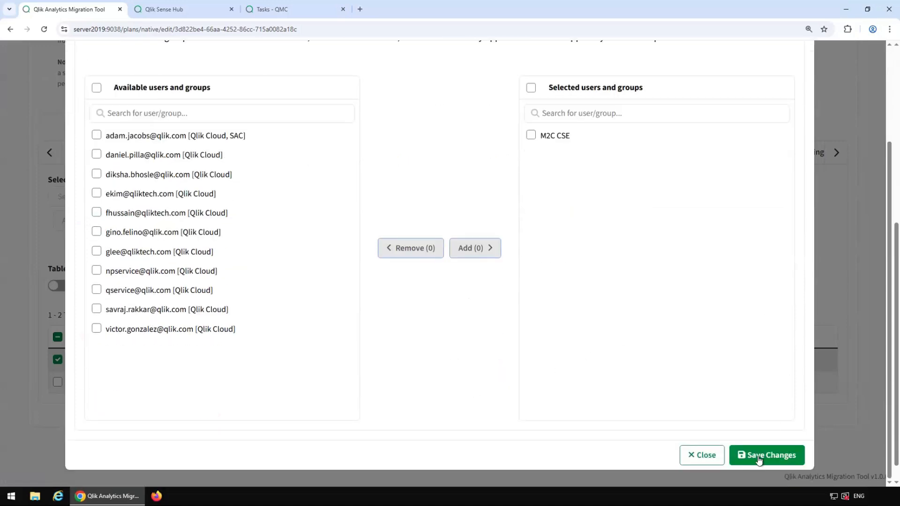
click(762, 459)
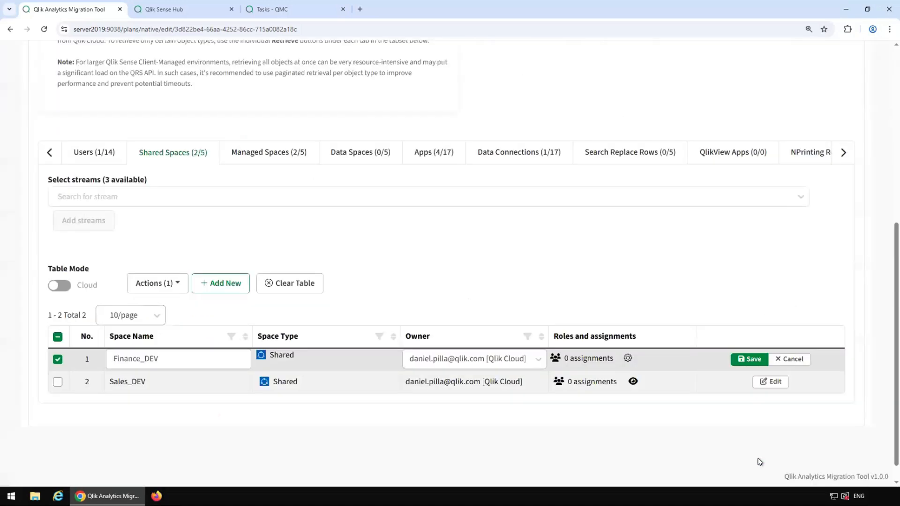
click(751, 360)
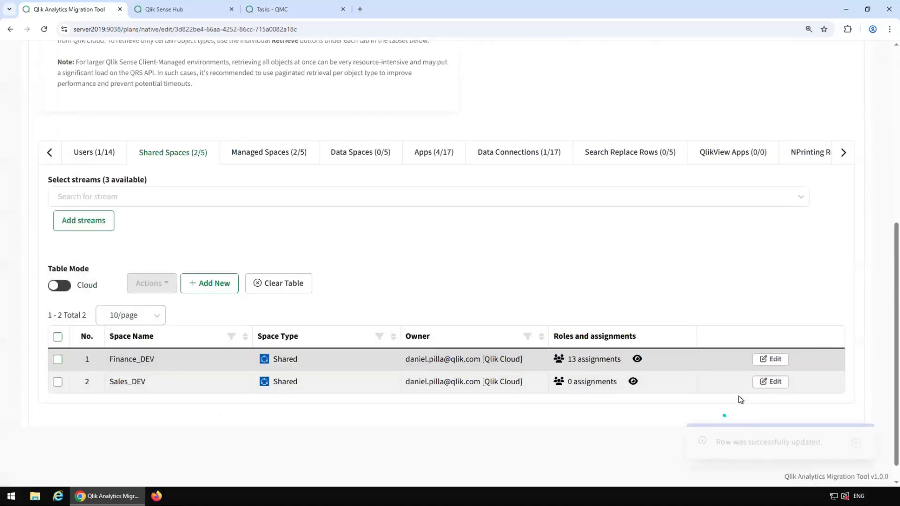
click(638, 360)
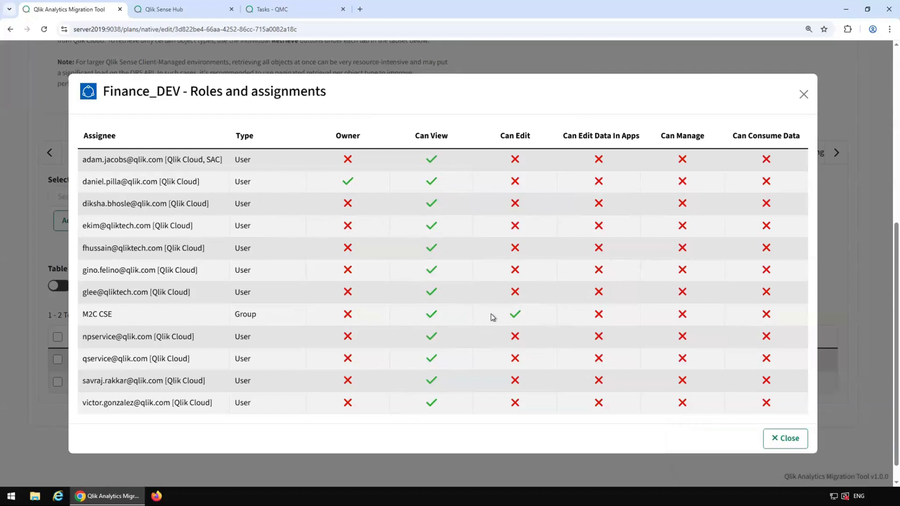
click(795, 441)
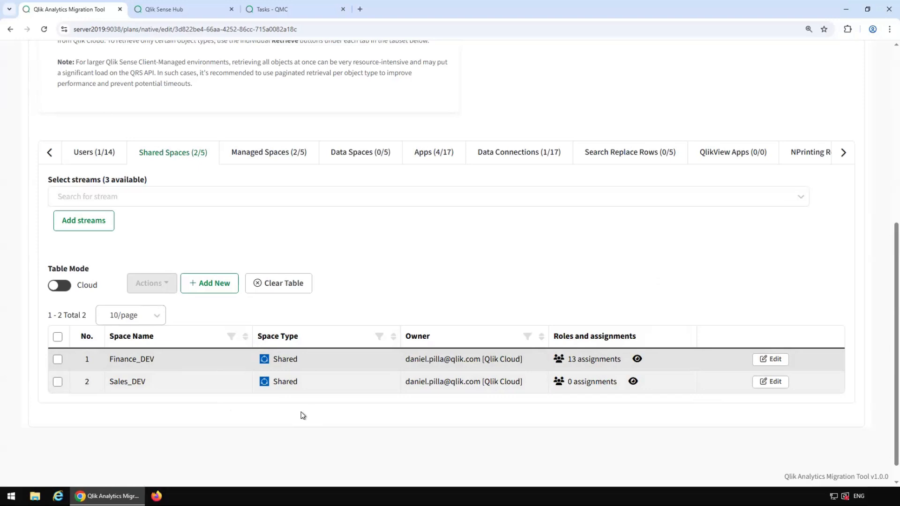
Step: Add a third shared space row and name it Data Files Space
click(223, 283)
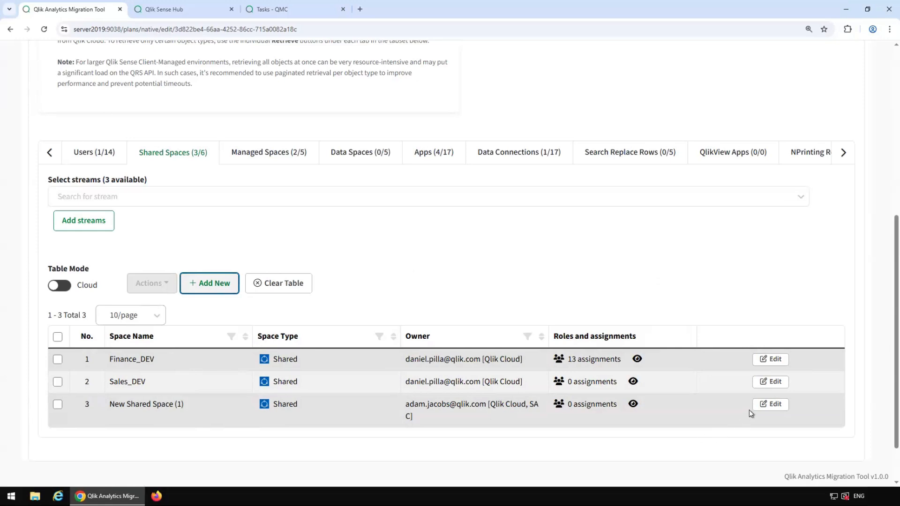
click(762, 406)
drag(188, 409, 94, 417)
text(Data Files Space)
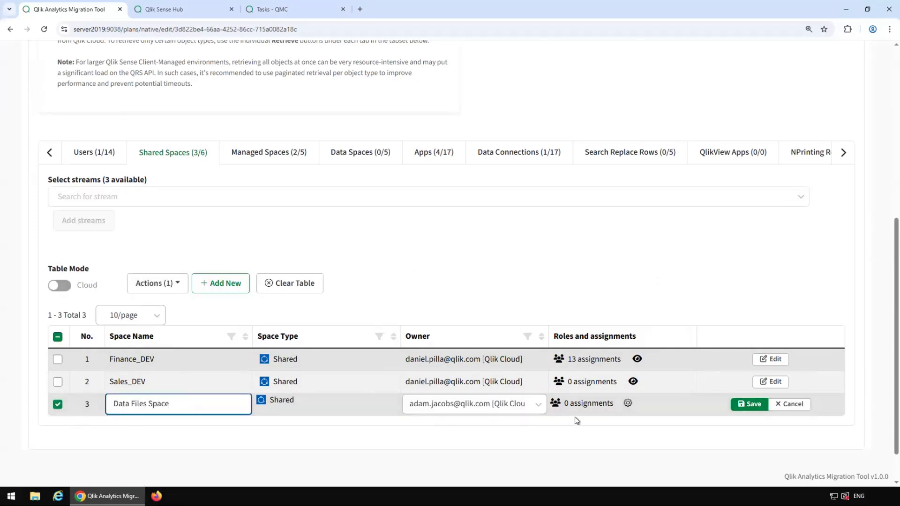
click(750, 404)
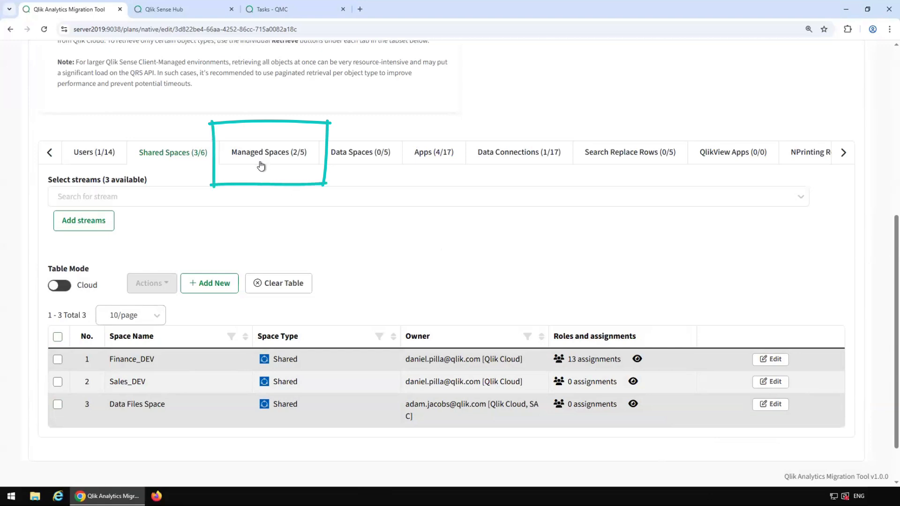
Step: Show the managed spaces in Cloud table mode, then list the four planned apps
click(280, 162)
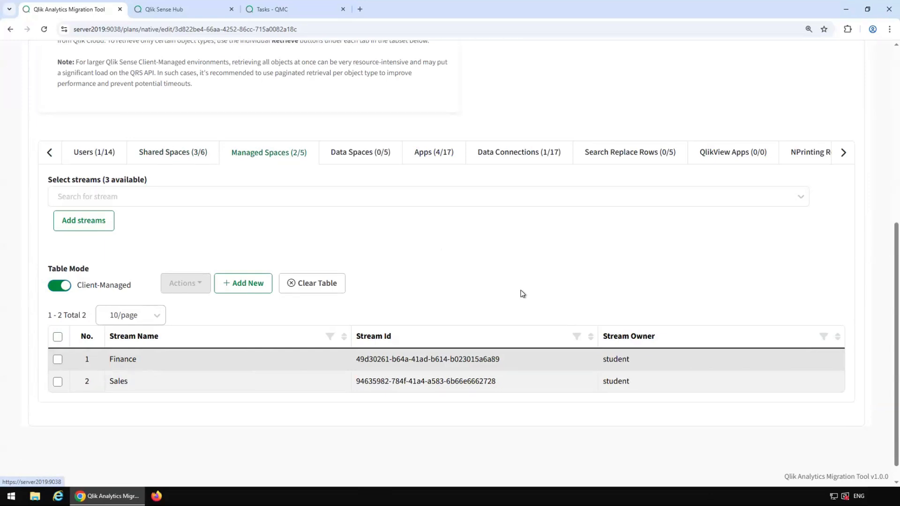
click(59, 286)
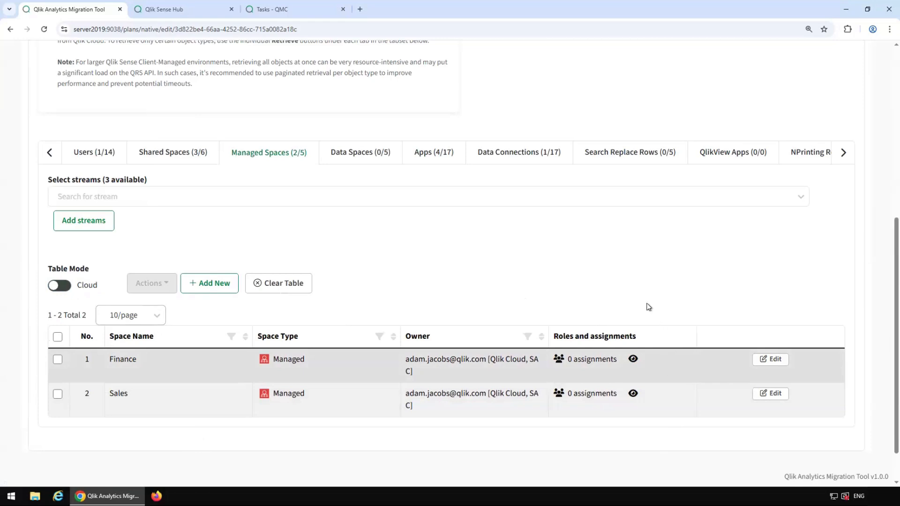
click(432, 162)
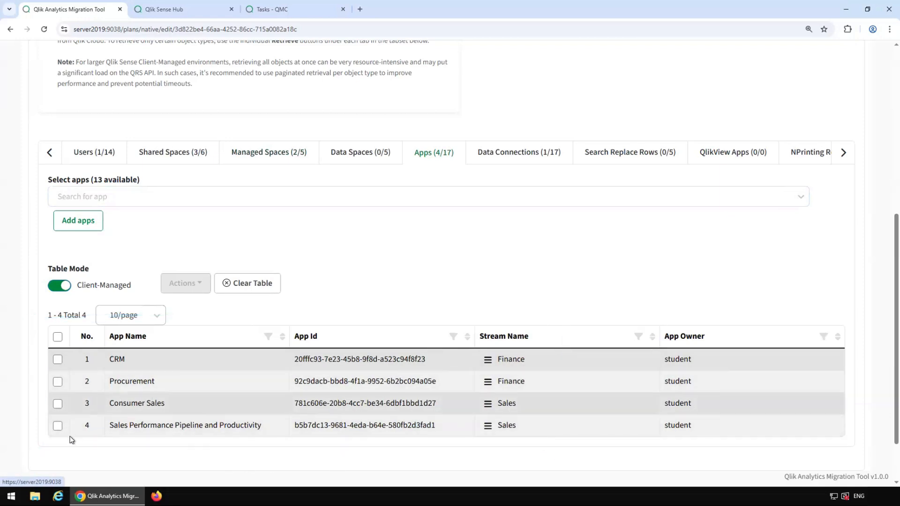
click(60, 286)
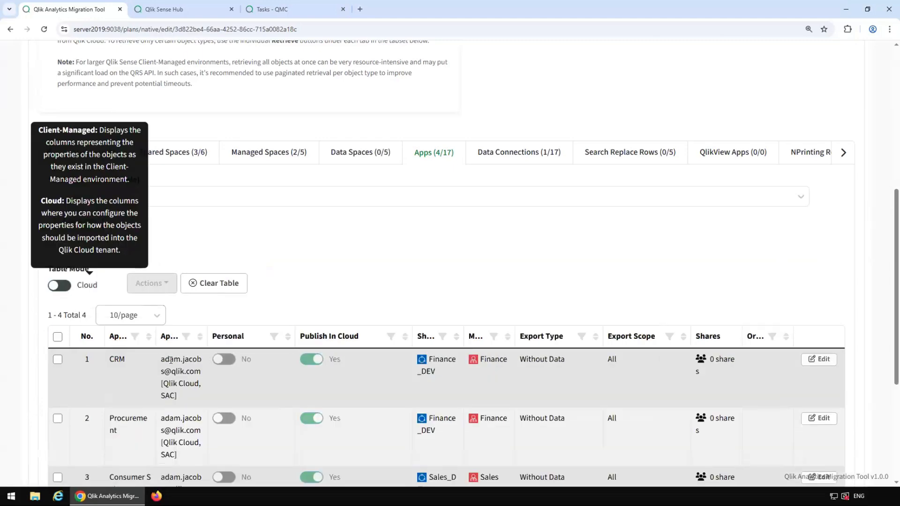
scroll(511, 188, down, 3)
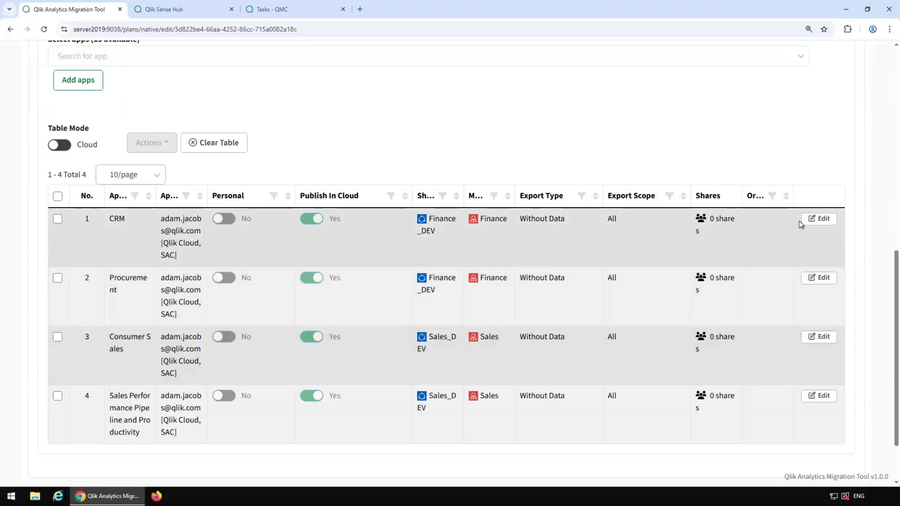
click(816, 219)
click(640, 227)
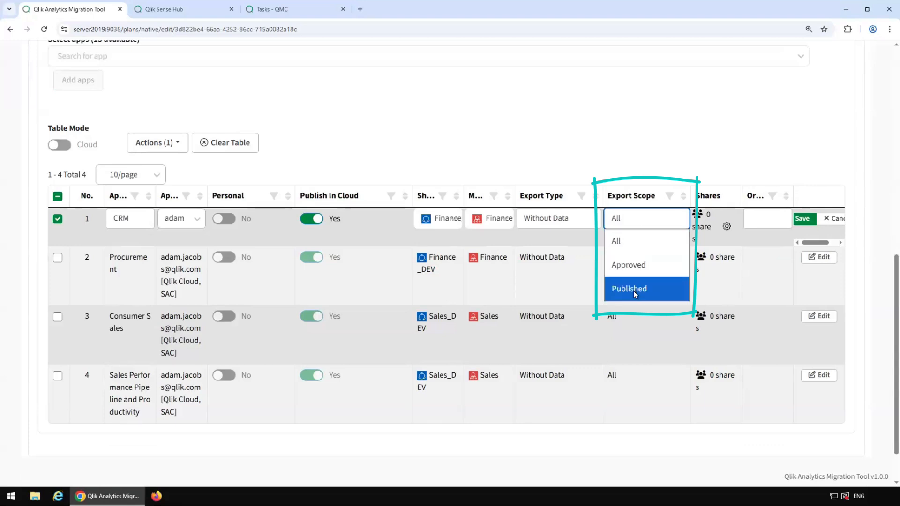
click(832, 229)
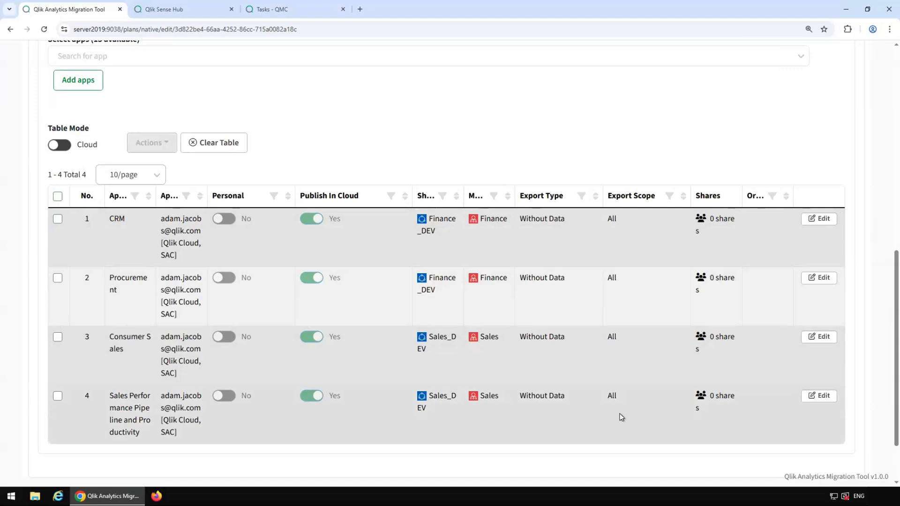
scroll(451, 273, up, 3)
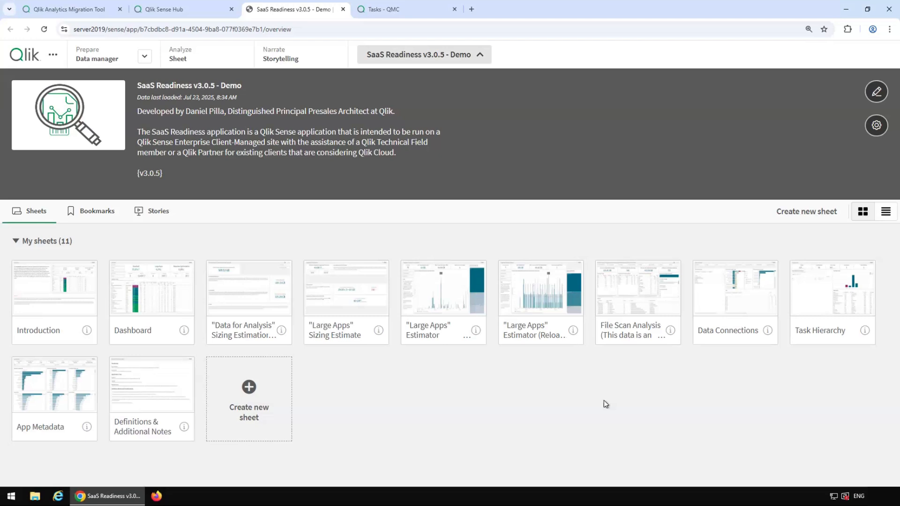
key(ctrl+w)
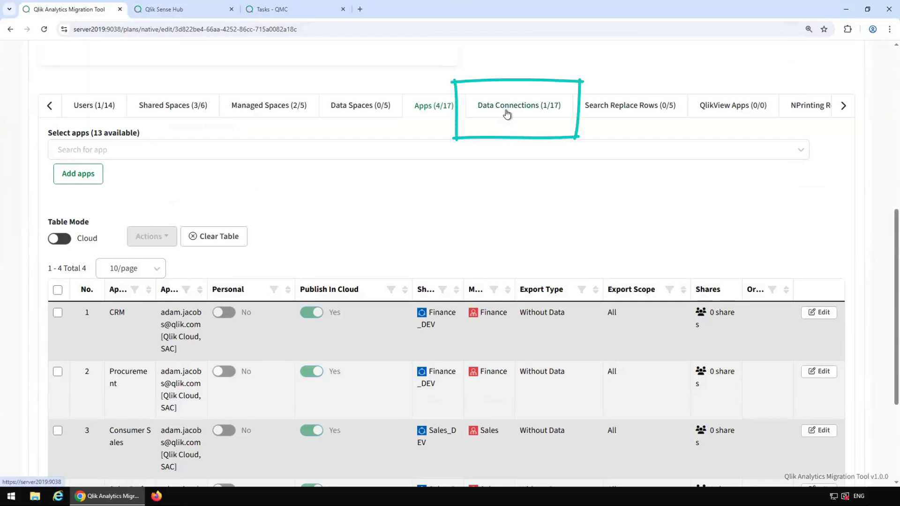
Step: List the Qlik Demo Apps folder connection with the table set to Cloud mode
click(510, 116)
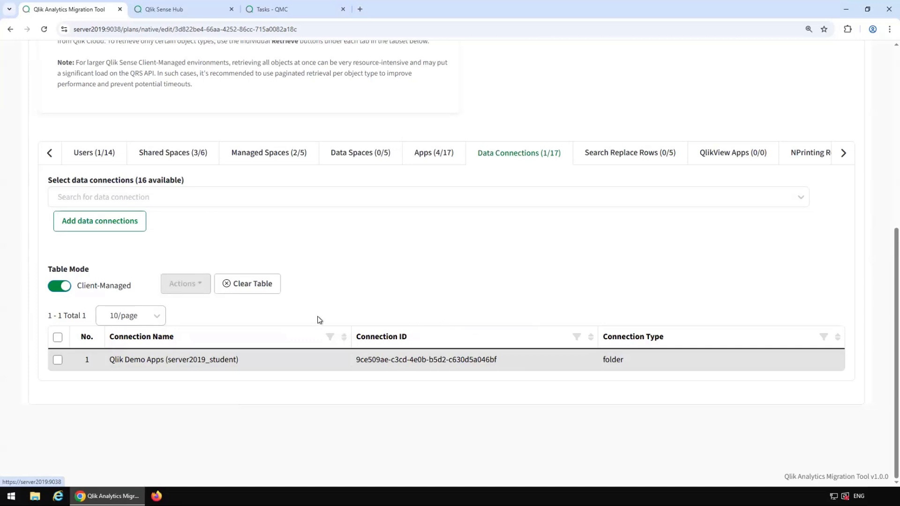
mouse_move(63, 292)
click(59, 285)
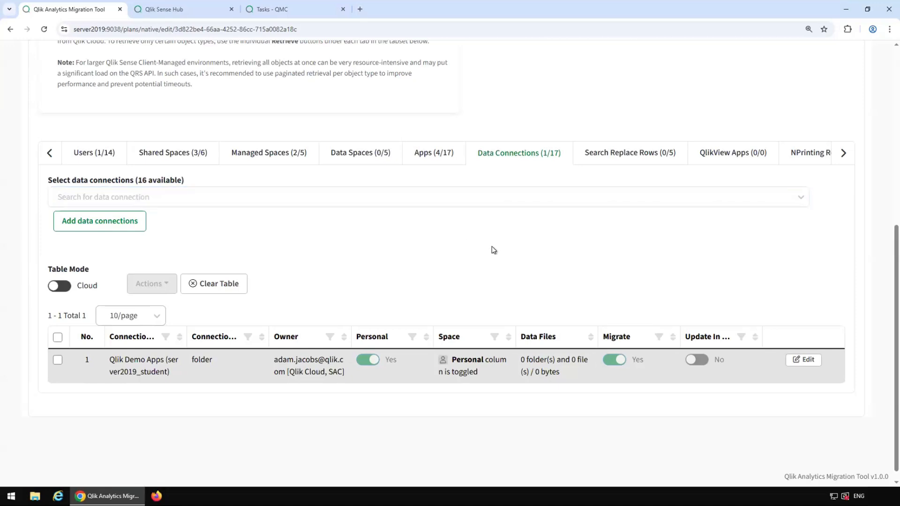
Step: Rename the connection Demo Data, enable Update In Apps, and make it non-personal in Data Files Space
click(802, 360)
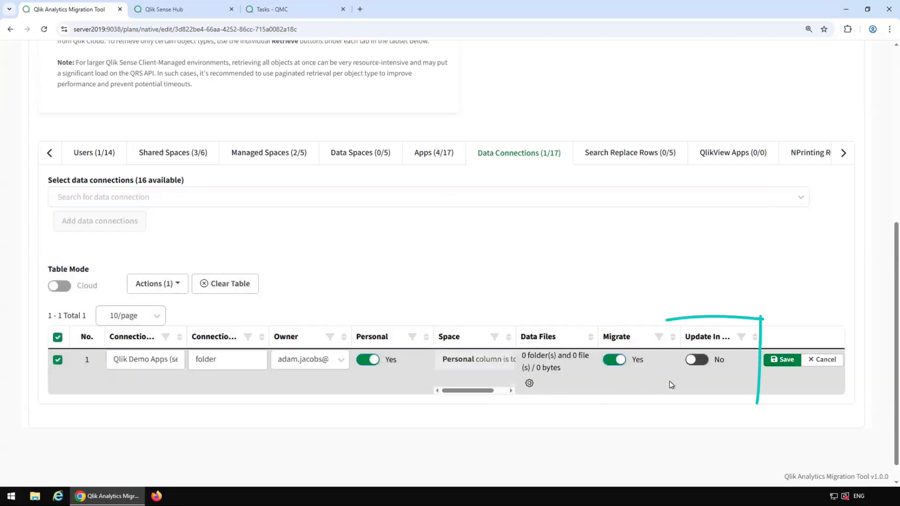
mouse_move(707, 340)
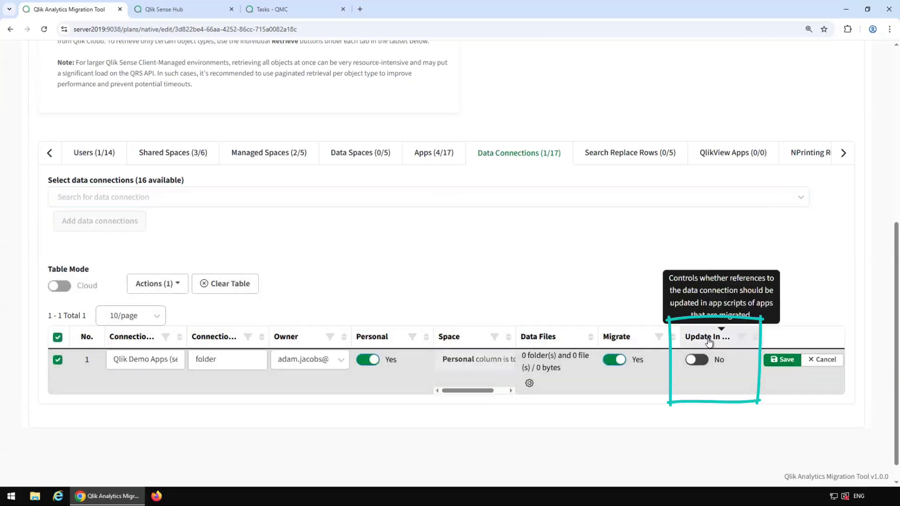
click(695, 361)
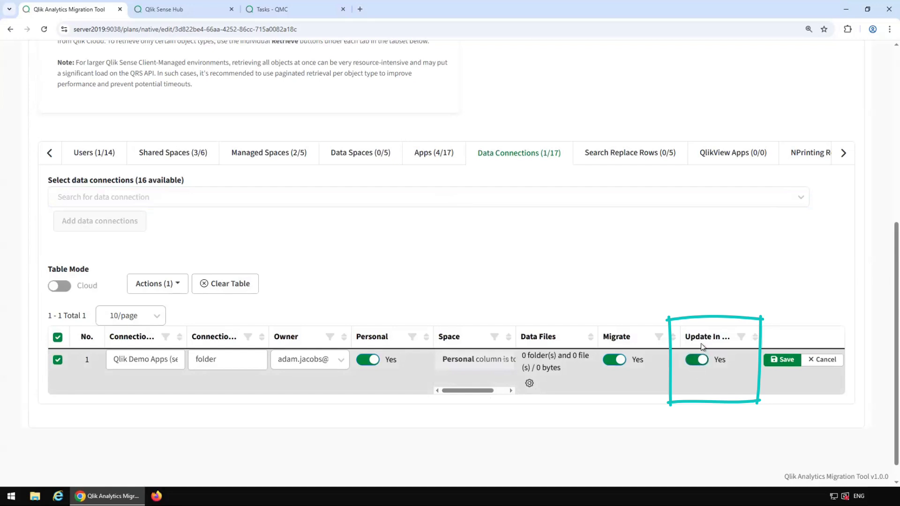
mouse_move(705, 337)
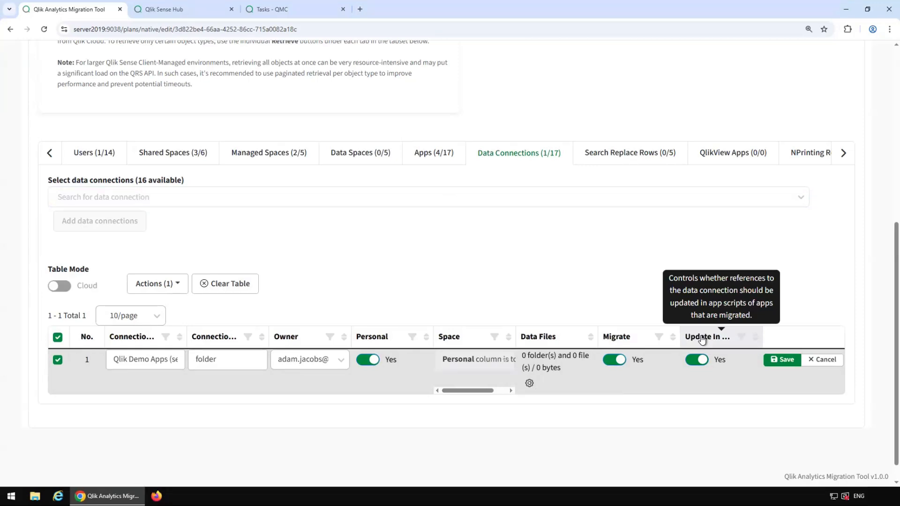
triple_click(129, 363)
text(Demo Data)
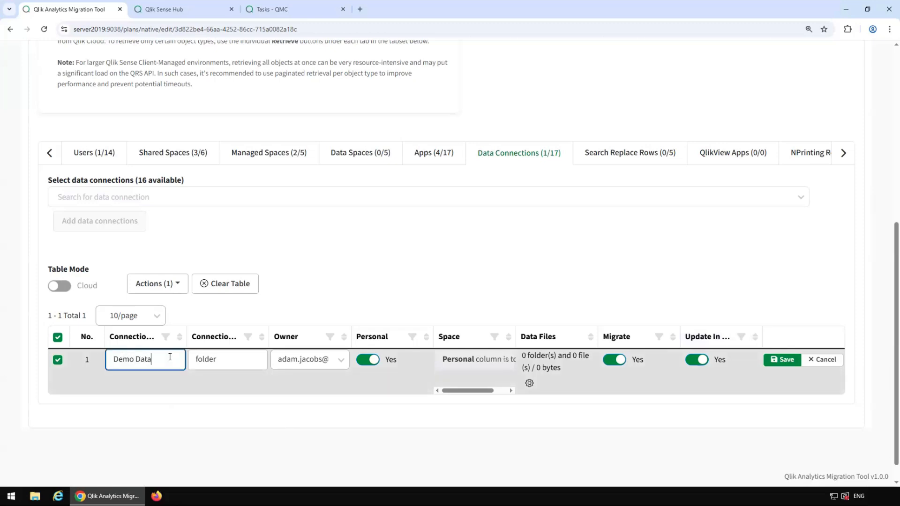
click(368, 361)
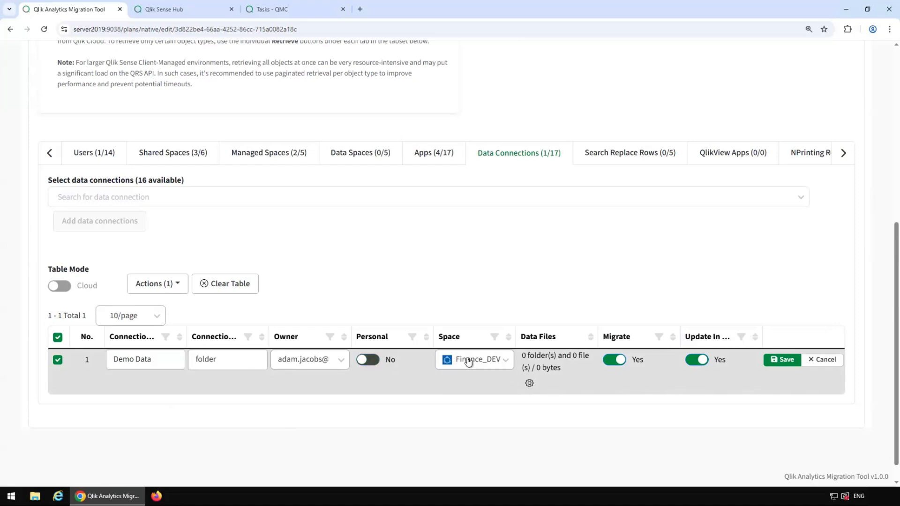
click(468, 362)
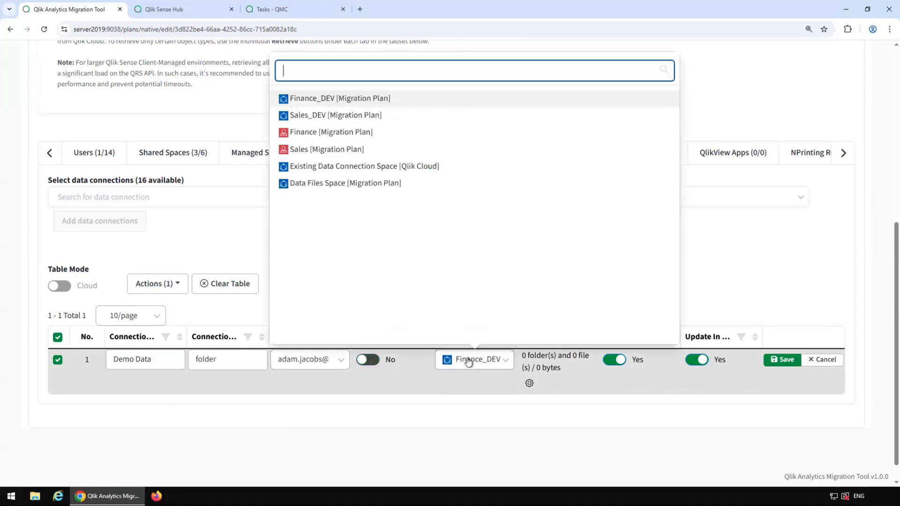
click(323, 184)
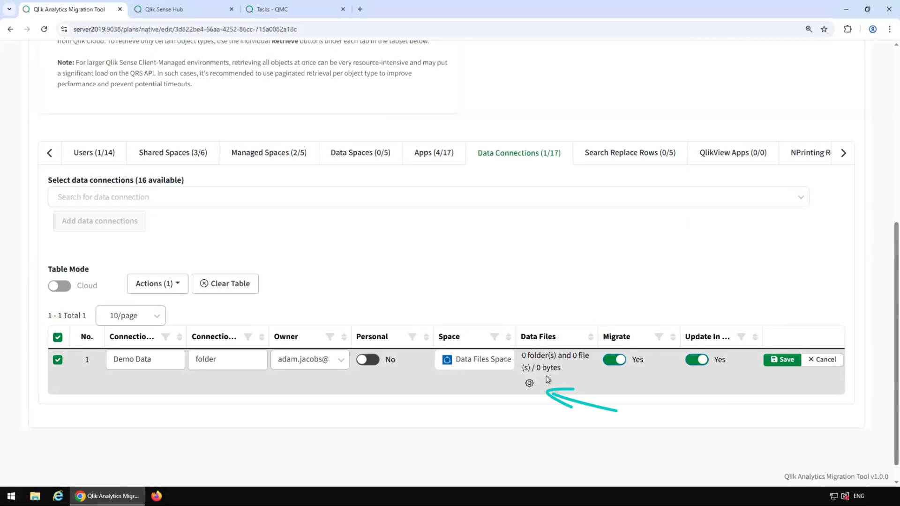
Step: Select all ten folders under Demo Data as the connection's data files
click(530, 385)
click(84, 190)
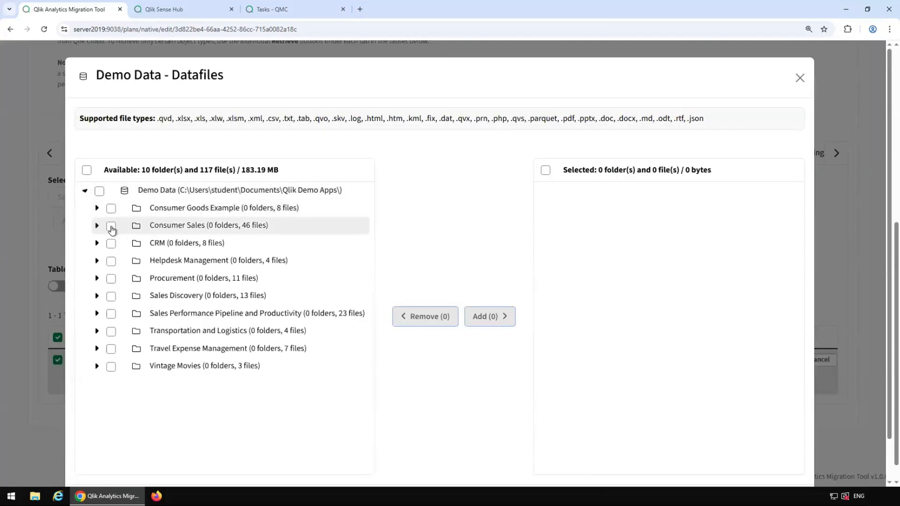
click(97, 208)
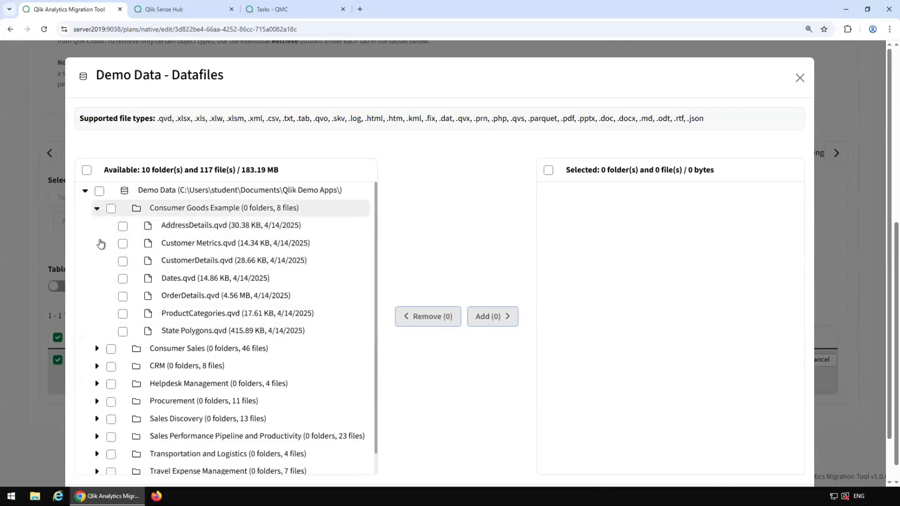
click(97, 208)
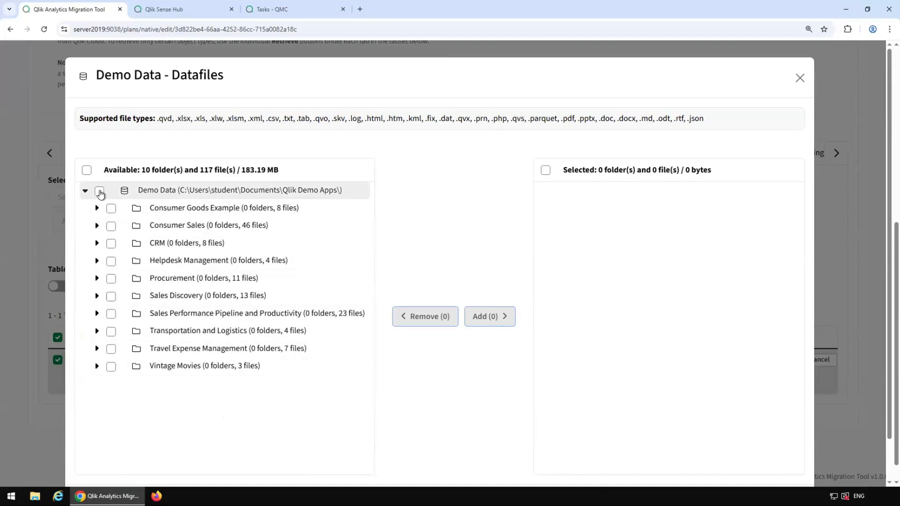
click(99, 192)
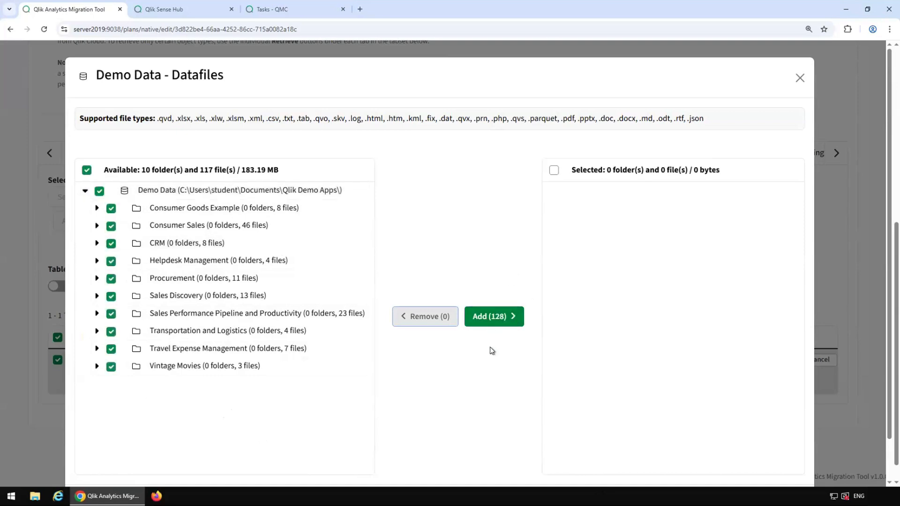
click(499, 323)
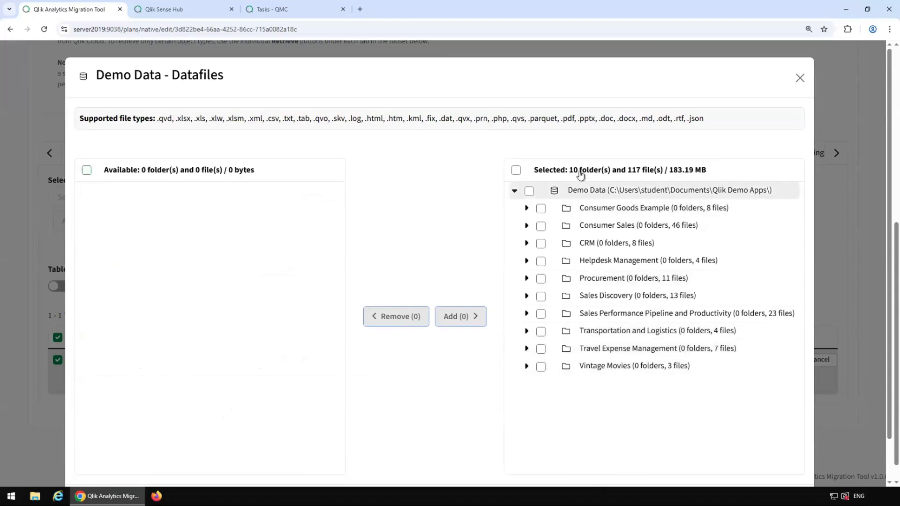
scroll(773, 380, down, 2)
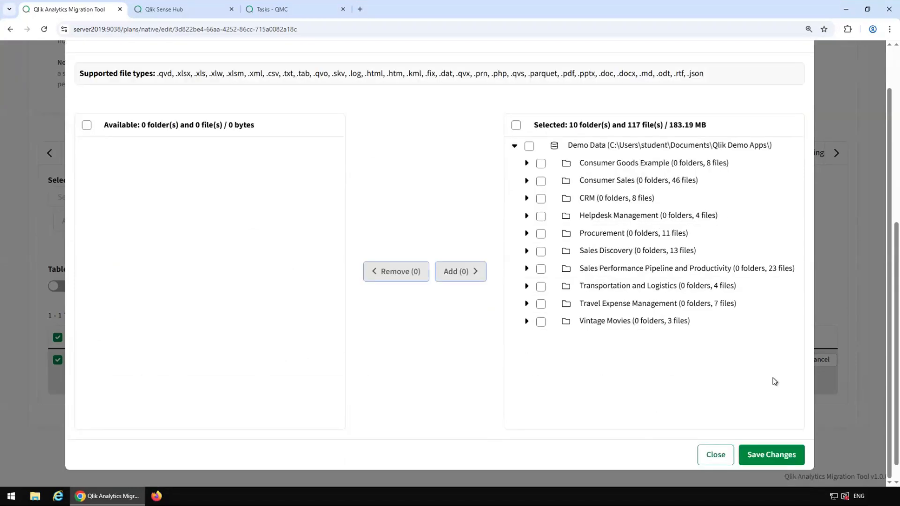
click(772, 454)
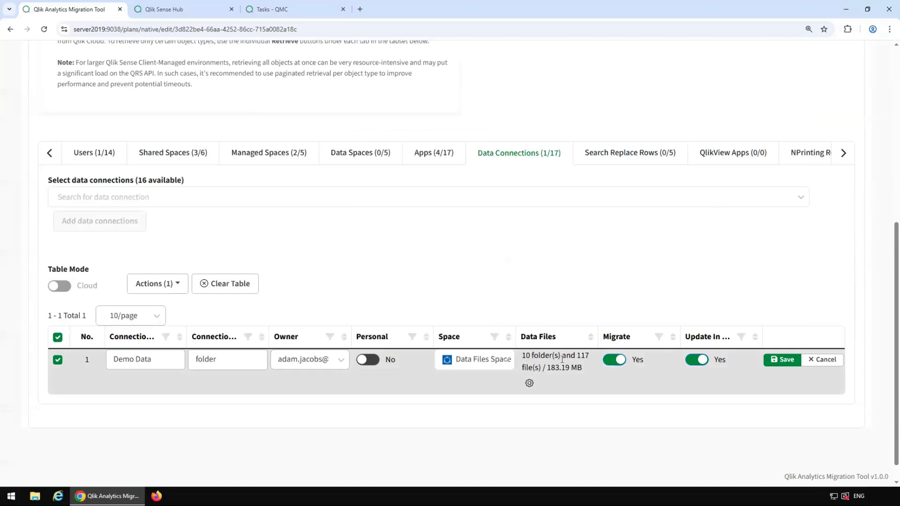
Step: Save the Demo Data connection row and review the Data Connections table
click(769, 365)
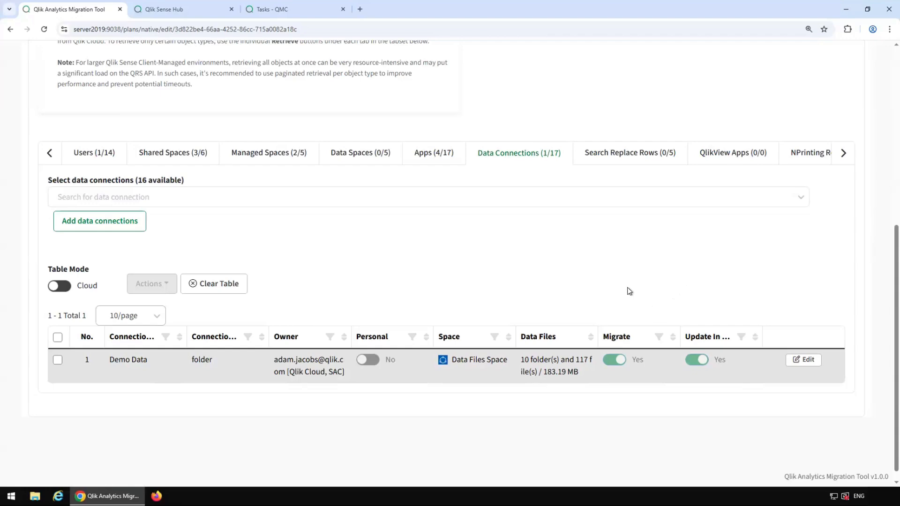
scroll(539, 300, up, 7)
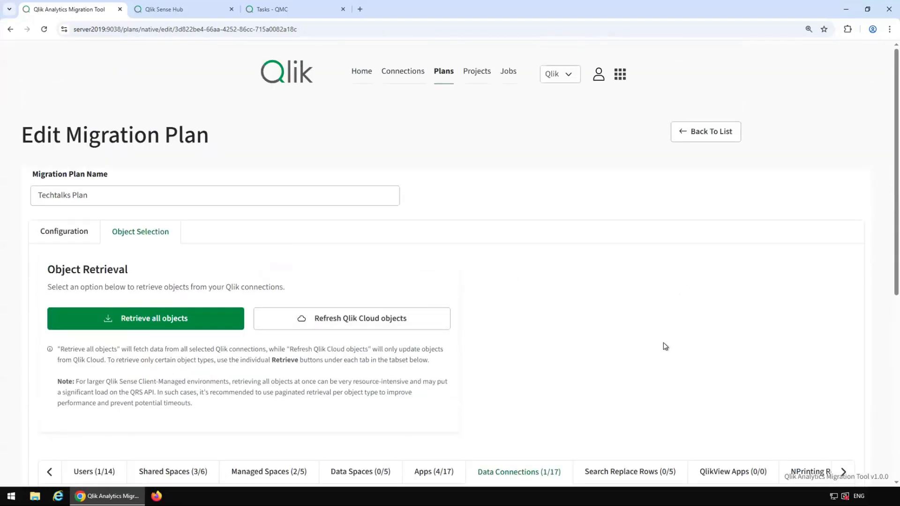
scroll(662, 347, down, 4)
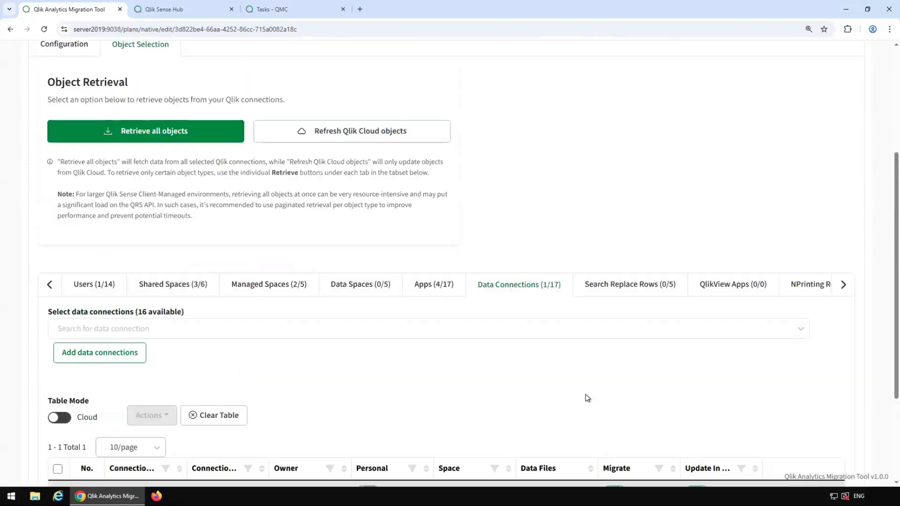
scroll(585, 394, up, 4)
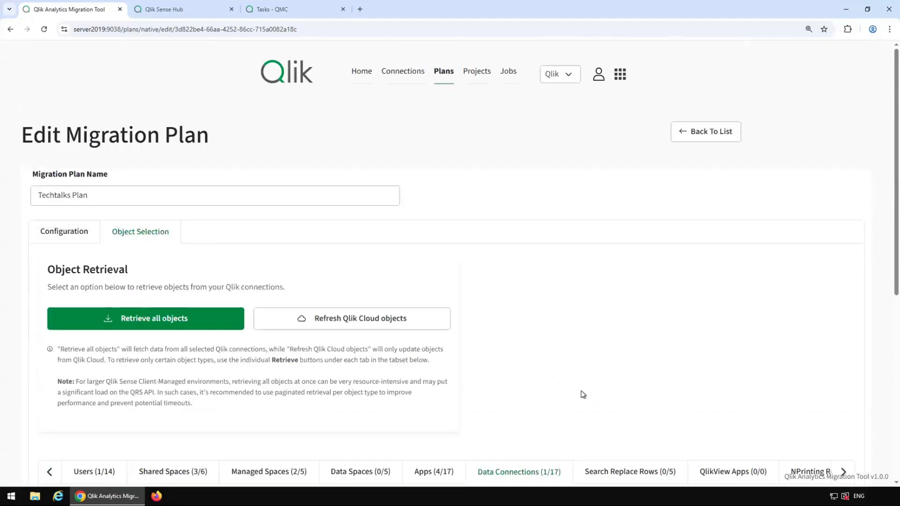
Step: Create a new project named Techtalks Project on Techtalks Plan with Create Standard Jobs ticked
click(478, 72)
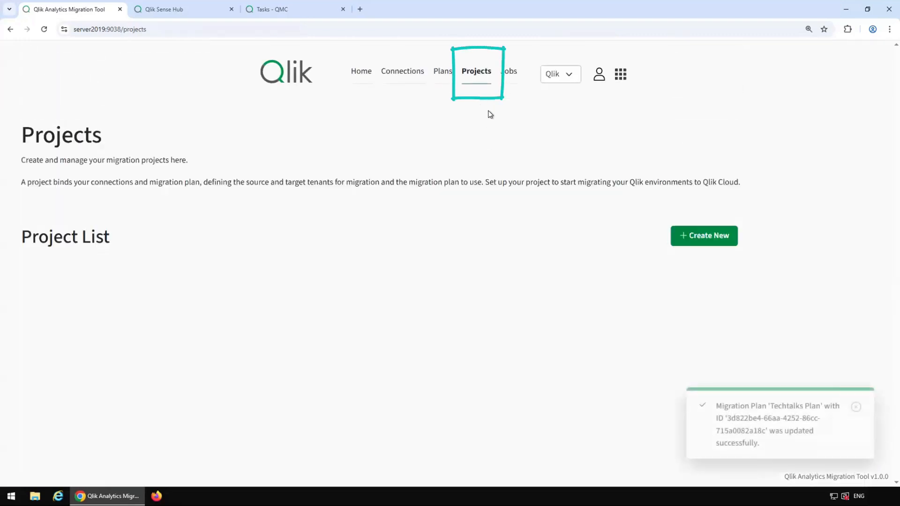
click(696, 237)
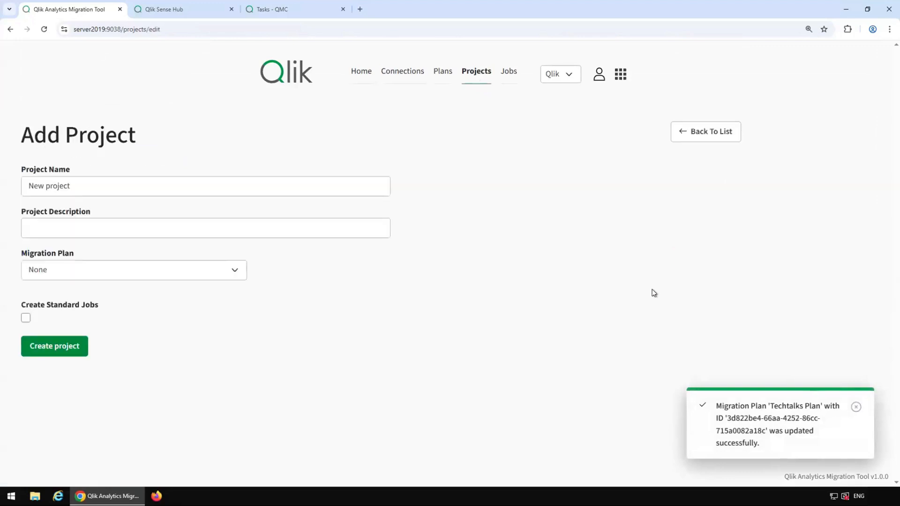
click(118, 194)
text(Techtalks Project)
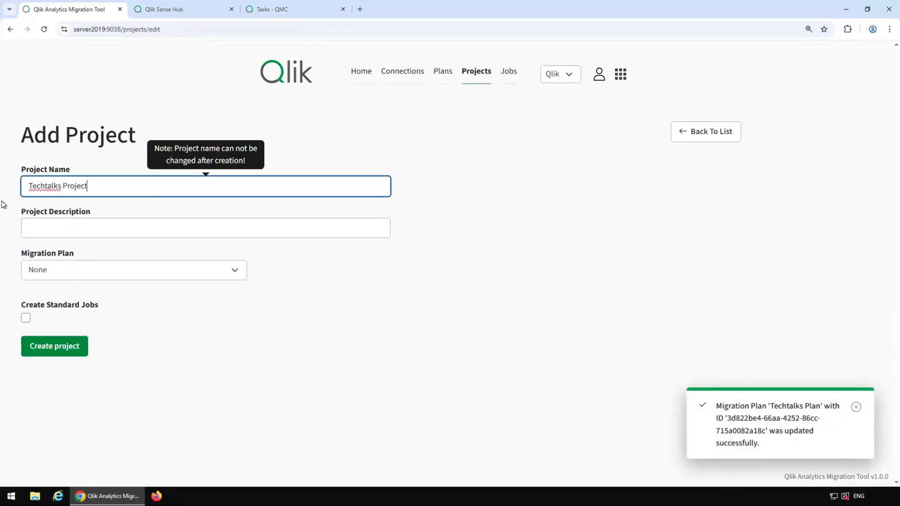
click(73, 271)
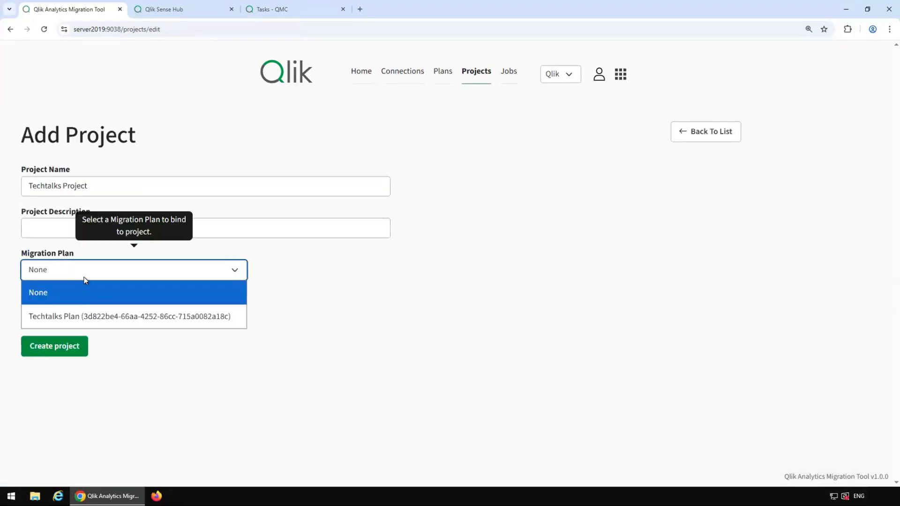
click(75, 317)
click(26, 317)
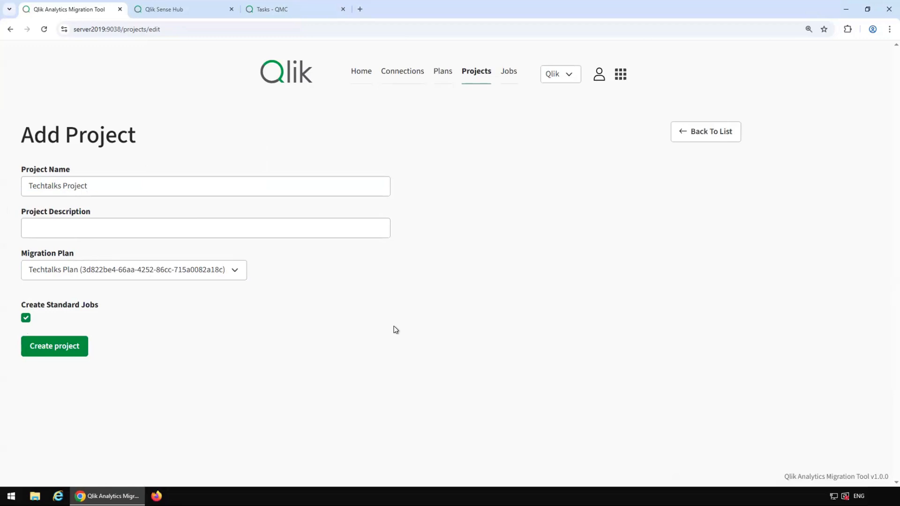
click(54, 359)
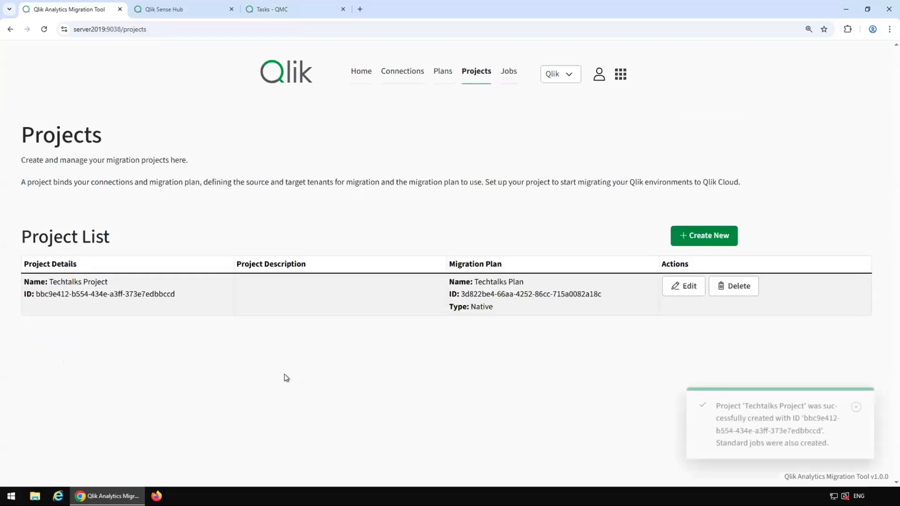
Step: Show Techtalks Project's jobs and scroll to its eleven-job list
click(504, 81)
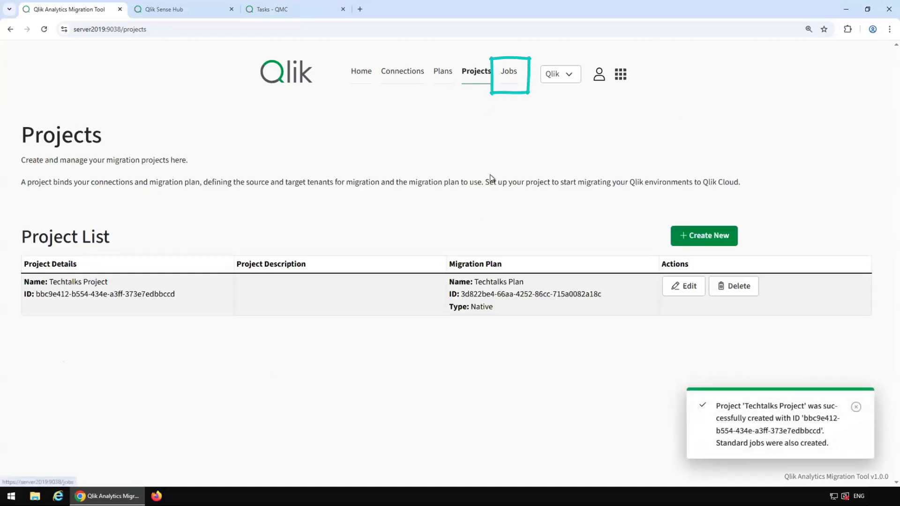
click(95, 263)
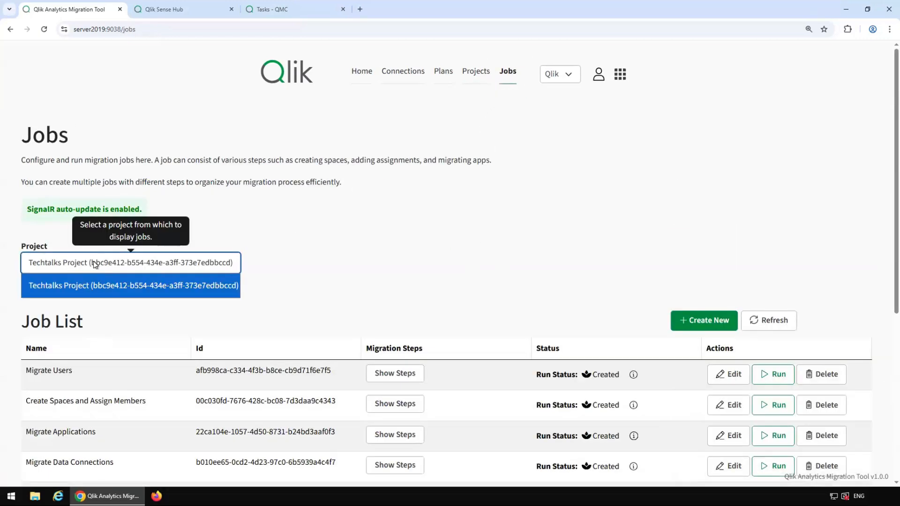
click(435, 227)
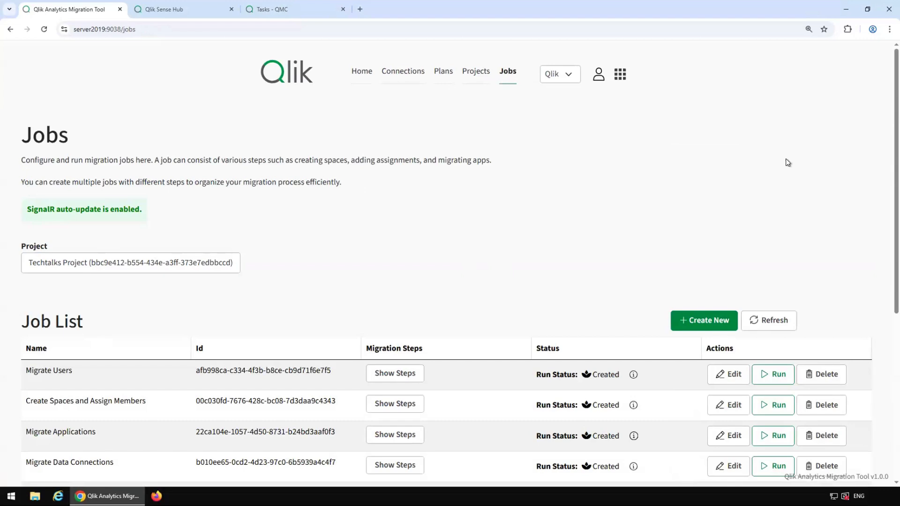
scroll(787, 162, down, 5)
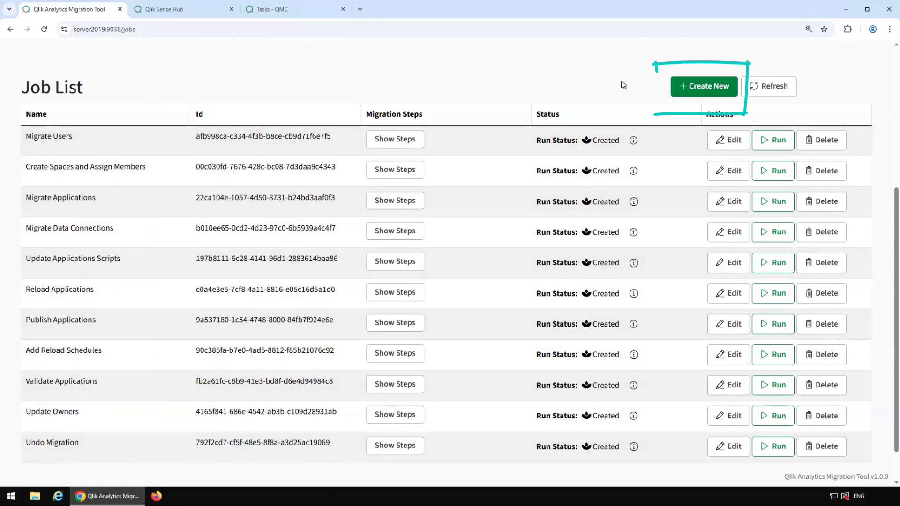
click(685, 88)
text(Extensions and Themes)
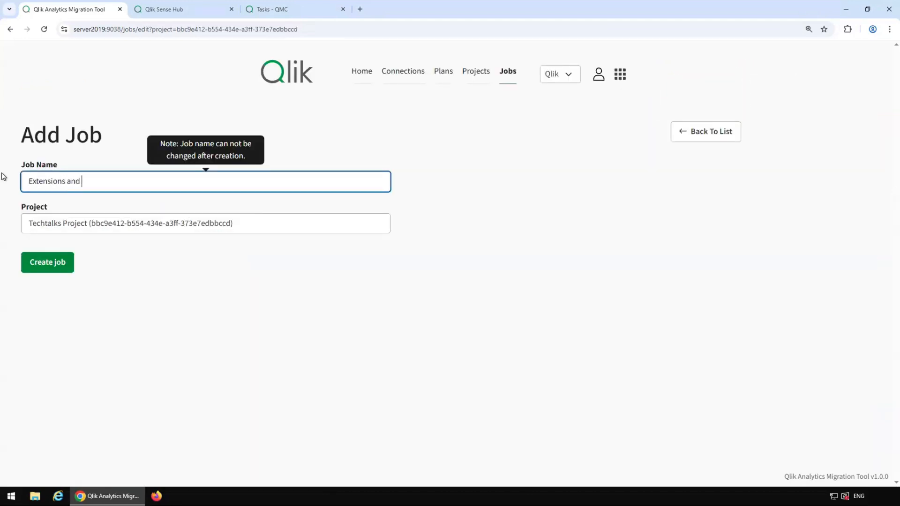
click(45, 262)
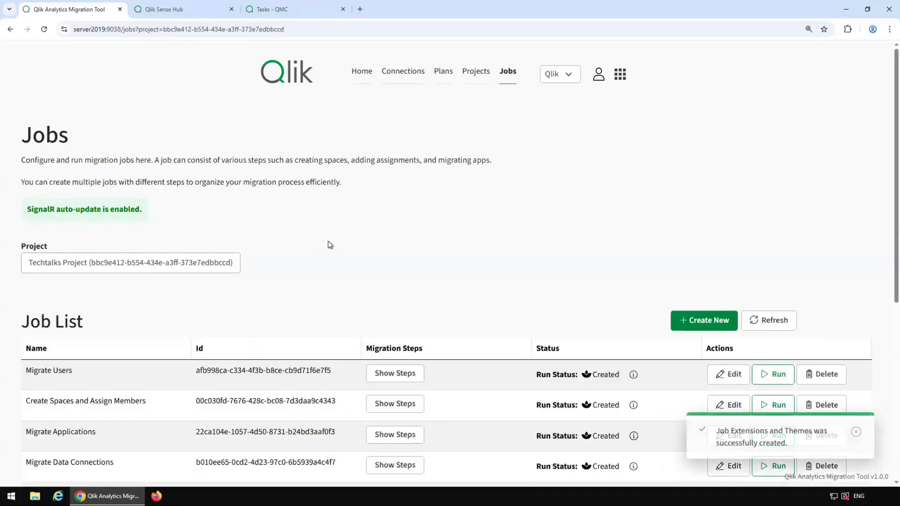
scroll(504, 257, down, 7)
click(719, 401)
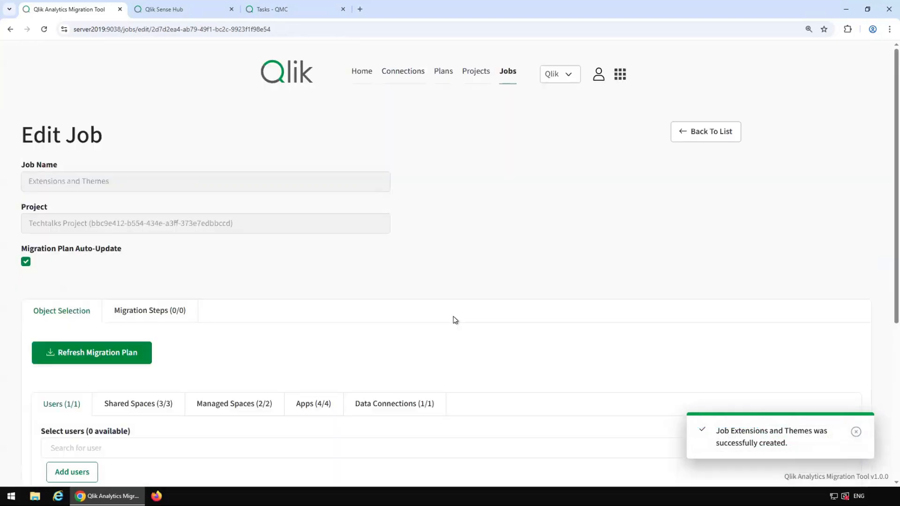
scroll(453, 319, down, 3)
click(146, 175)
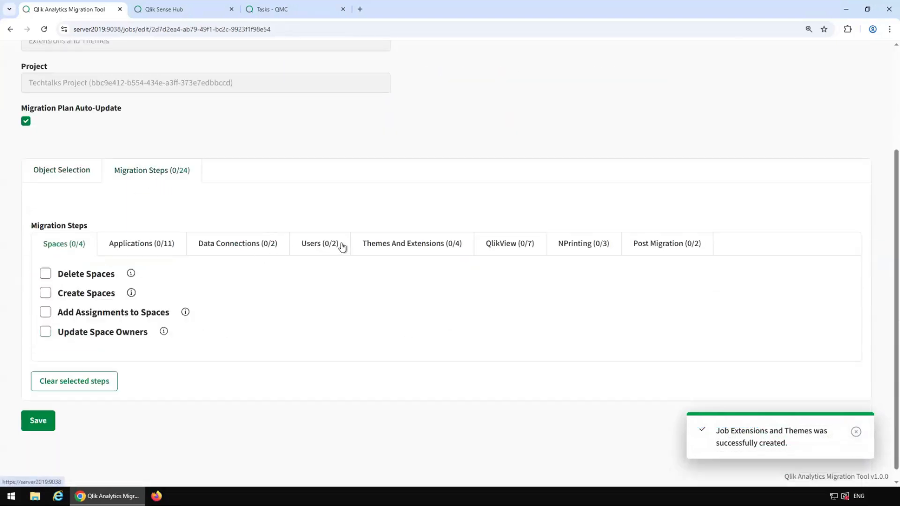
click(383, 251)
click(45, 274)
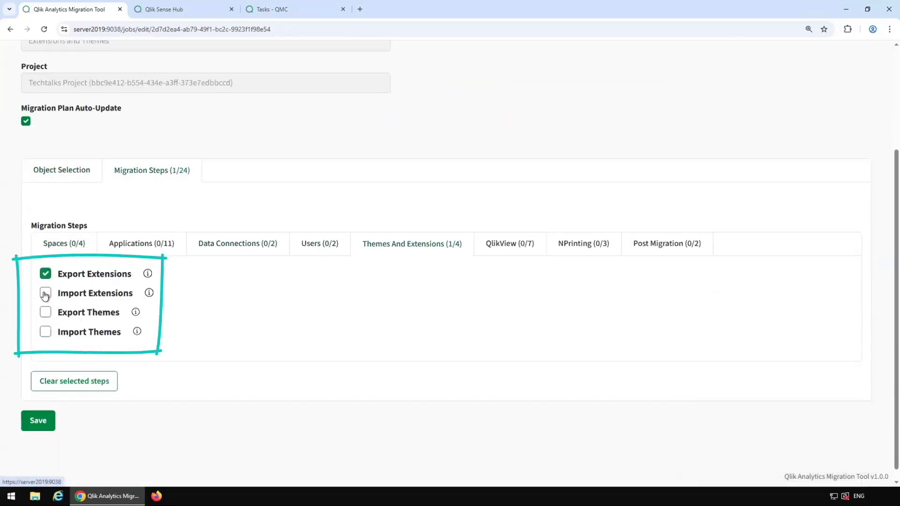
click(45, 293)
click(45, 312)
click(45, 332)
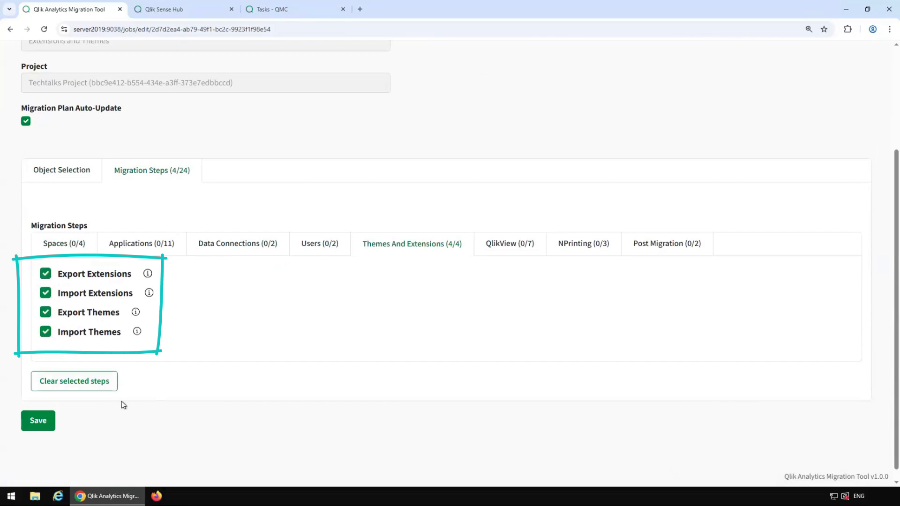
click(42, 420)
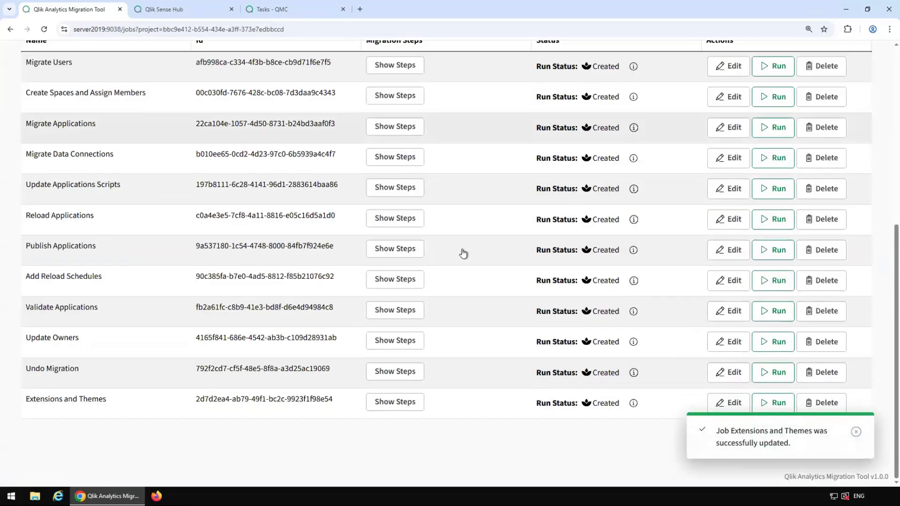
click(855, 431)
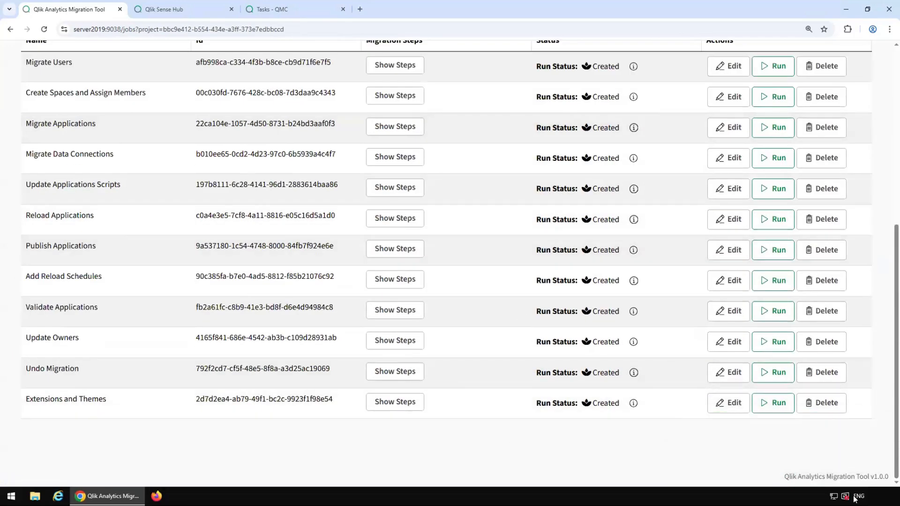
click(826, 411)
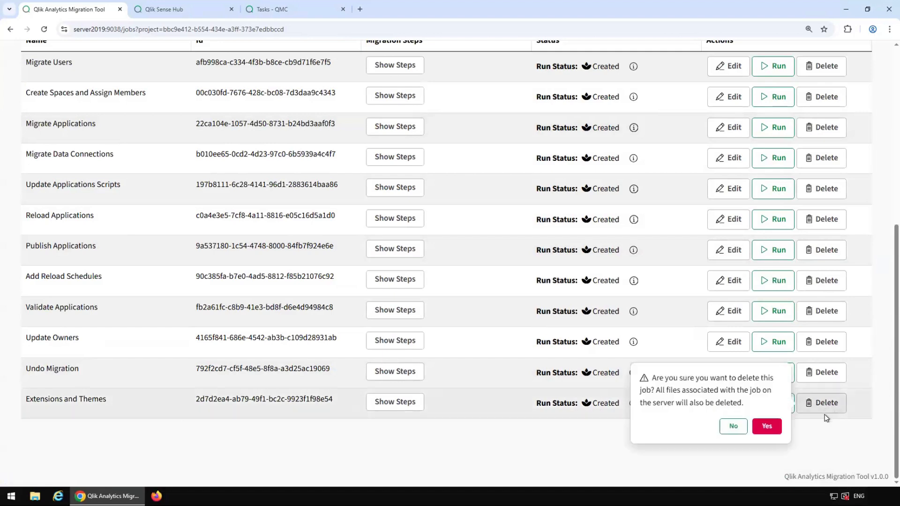
click(770, 426)
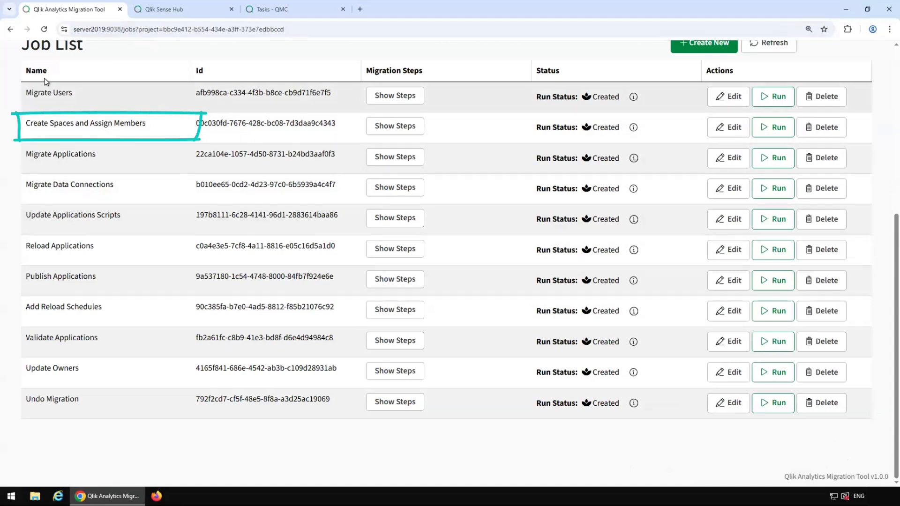
Step: Run the Migrate Users, Create Spaces and Assign Members, and Migrate Applications jobs
click(378, 132)
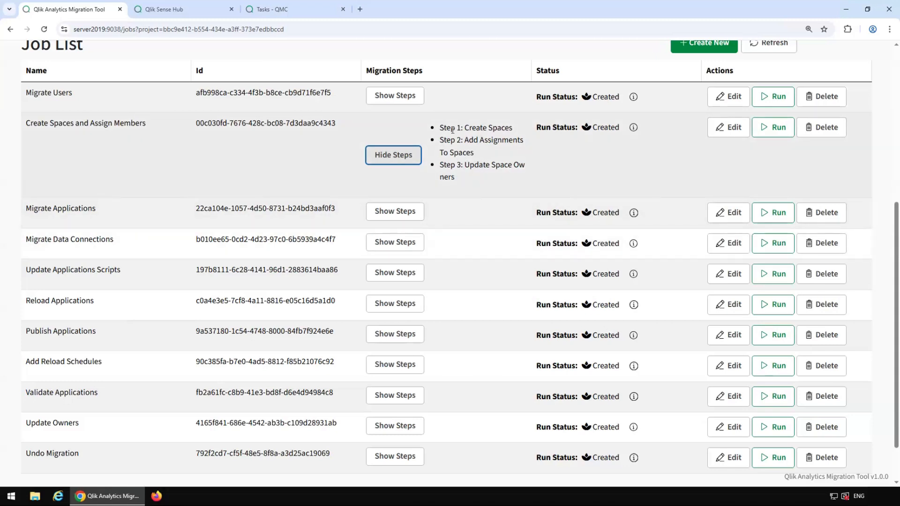
click(403, 156)
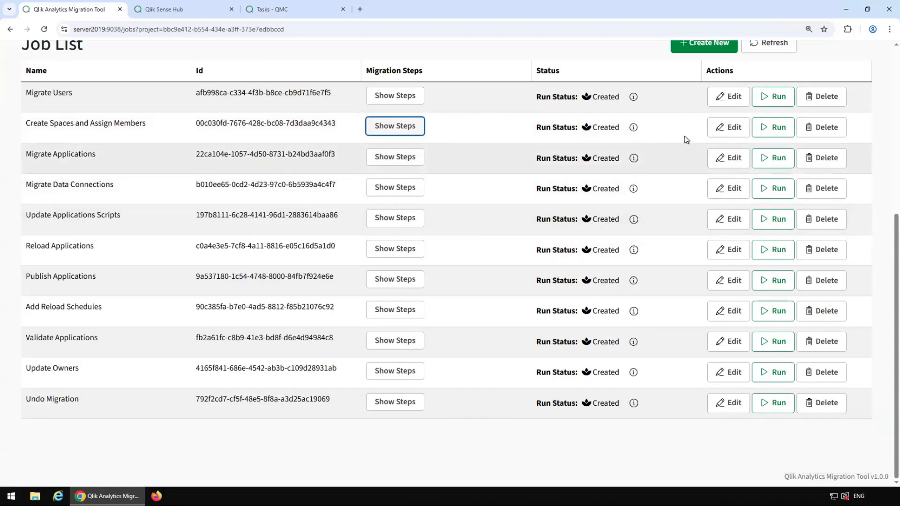
click(770, 102)
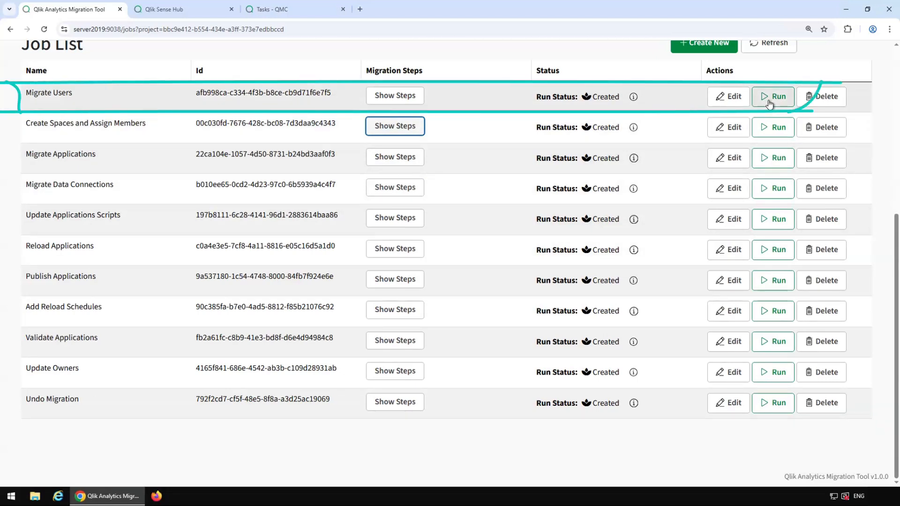
click(772, 133)
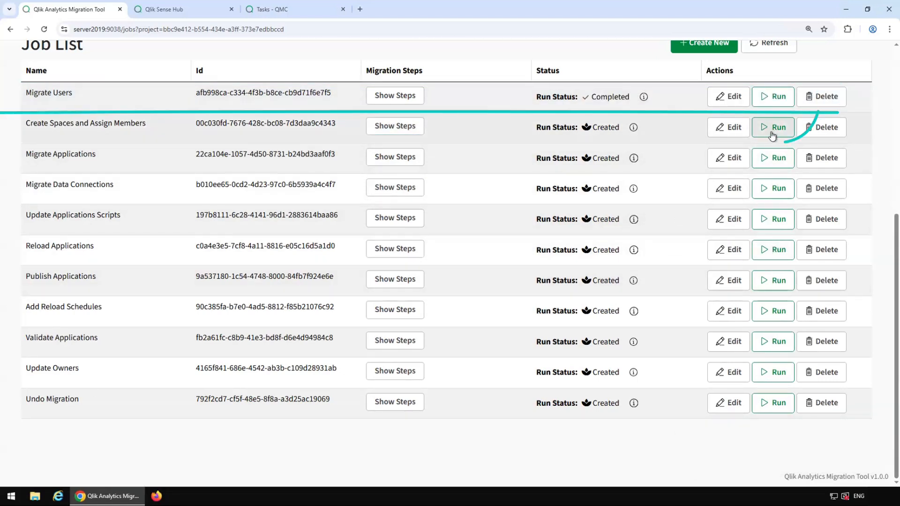
click(773, 129)
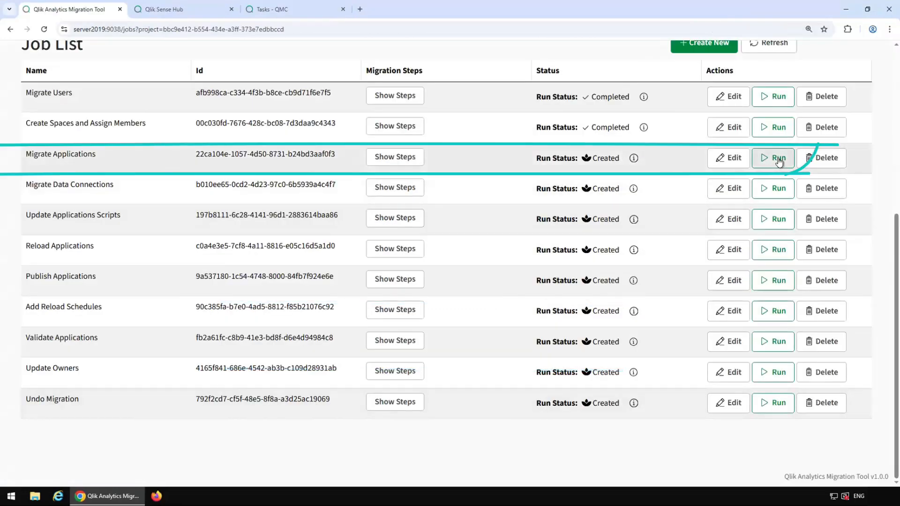
click(778, 161)
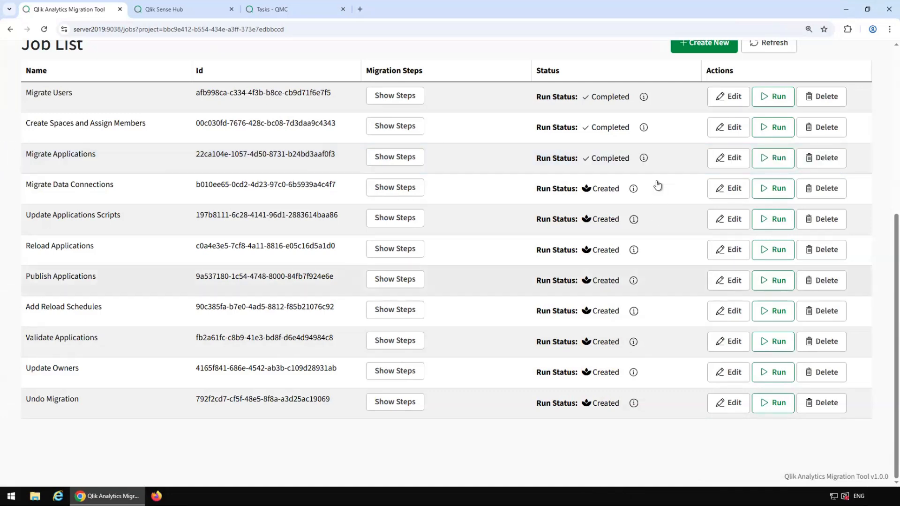
Step: Open the Migrate Applications log and select the line saying KPI Dashboard (1) keeps its owner
click(642, 158)
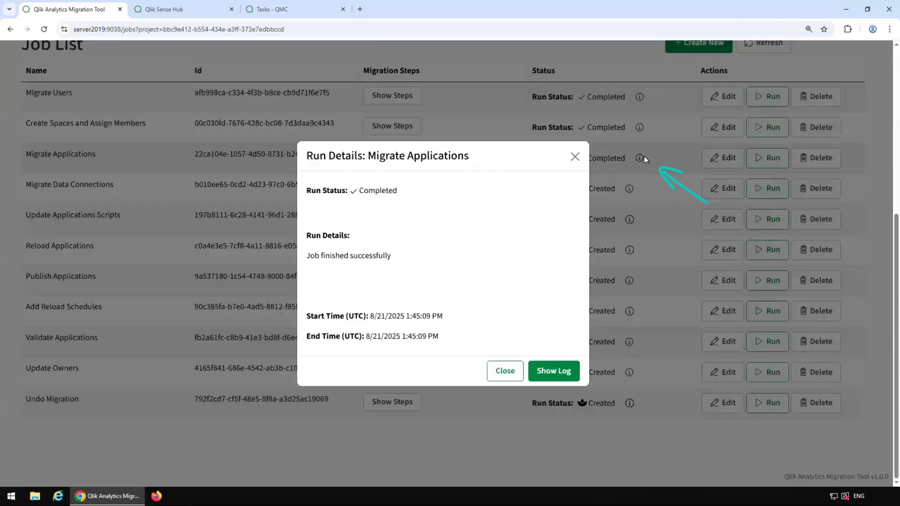
click(561, 372)
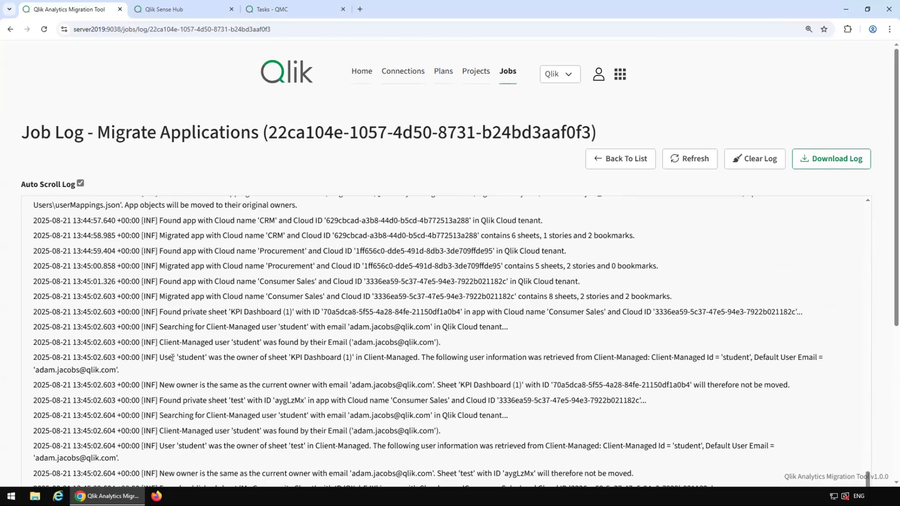
drag(159, 357, 426, 357)
drag(160, 385, 691, 384)
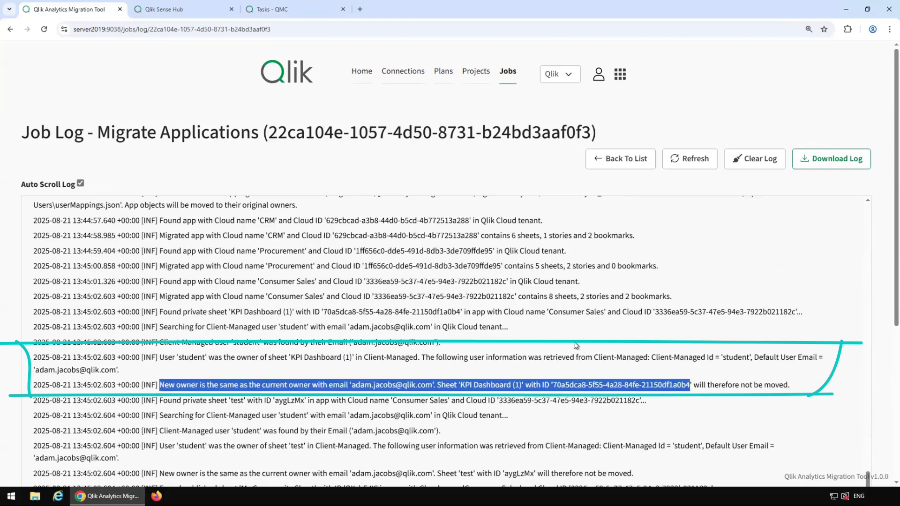
key(shift+Left)
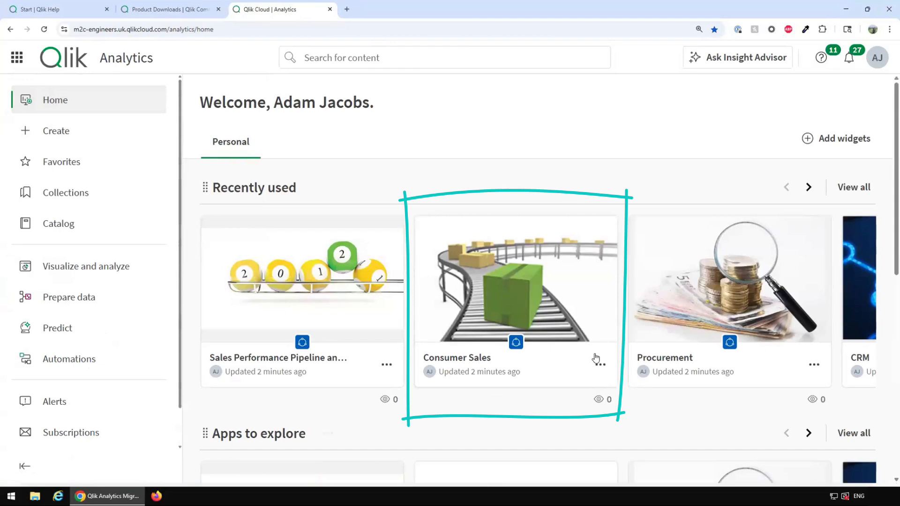
Step: Open the migrated Consumer Sales app from its card on the Qlik Cloud Home page
click(518, 262)
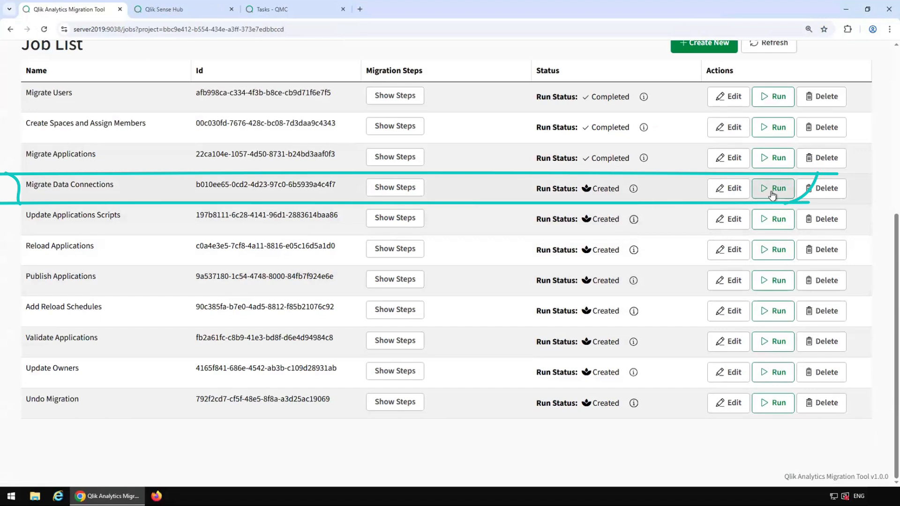
Step: Run Migrate Data Connections and Reload Applications, then find the WRN warnings in the reload log
click(773, 193)
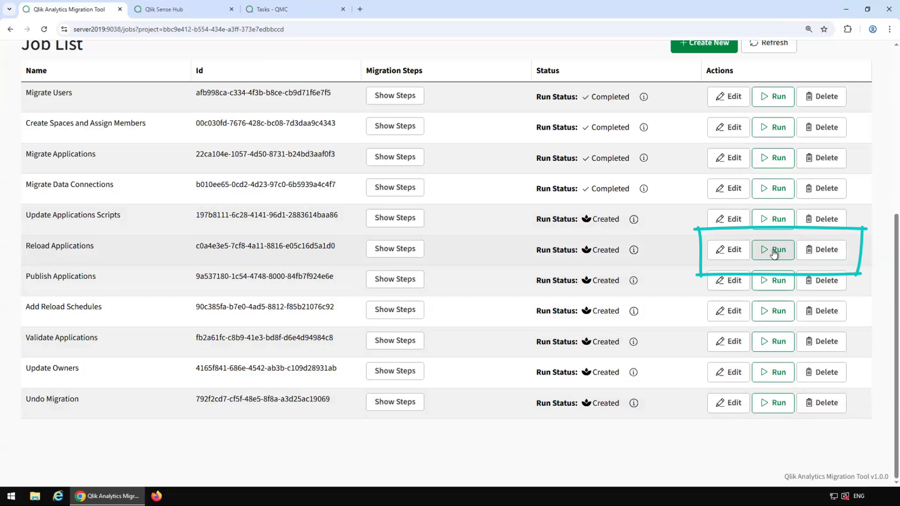
click(773, 253)
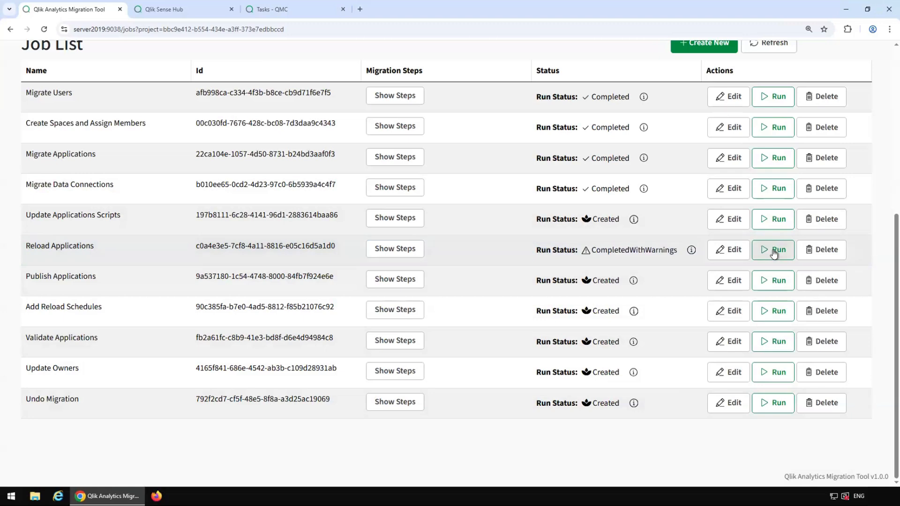
click(690, 250)
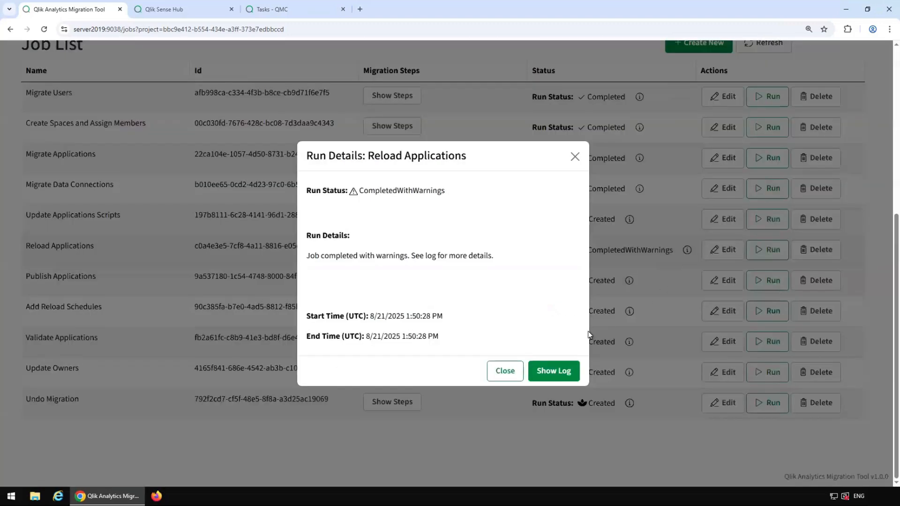
click(551, 376)
key(ctrl+f)
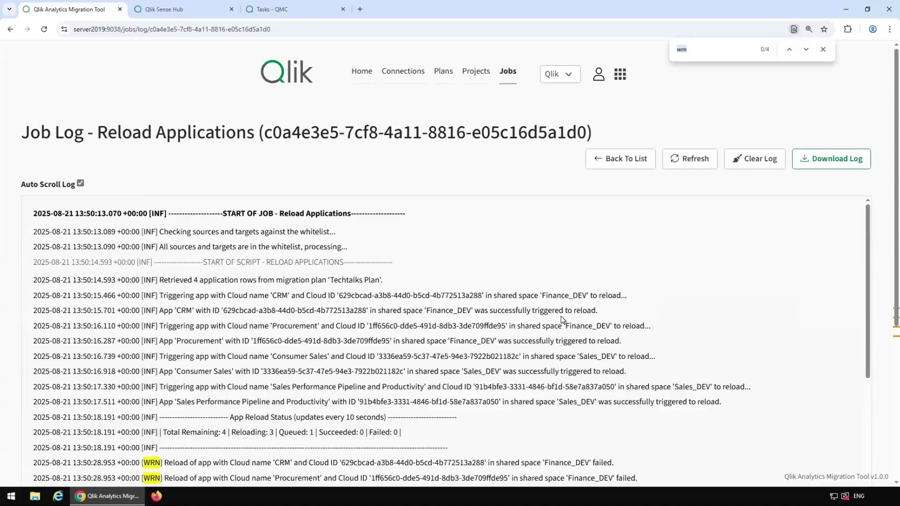
click(806, 50)
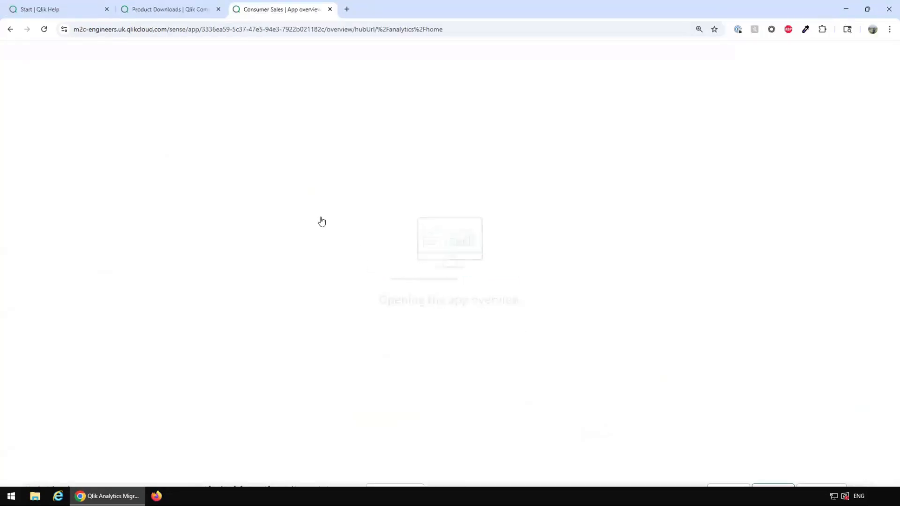
Step: Show the QVD Load section of the Consumer Sales app's script in the Data load editor
click(222, 58)
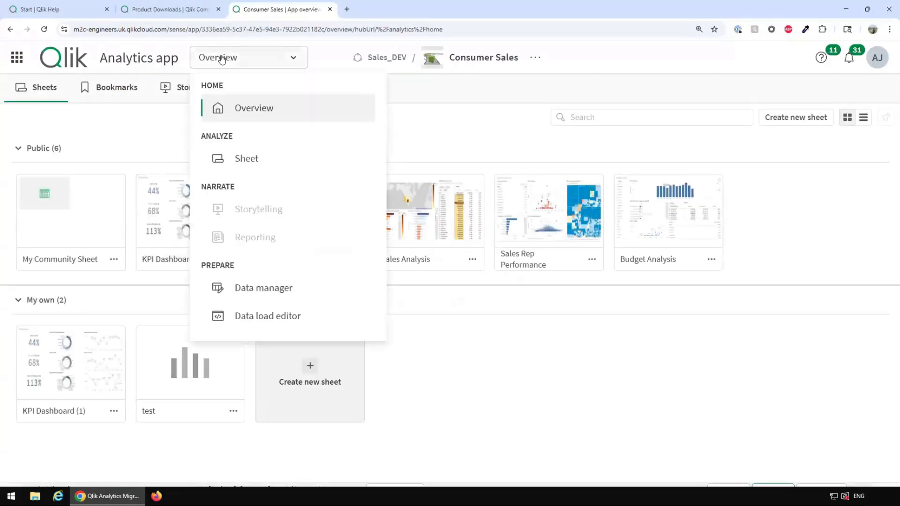
click(255, 315)
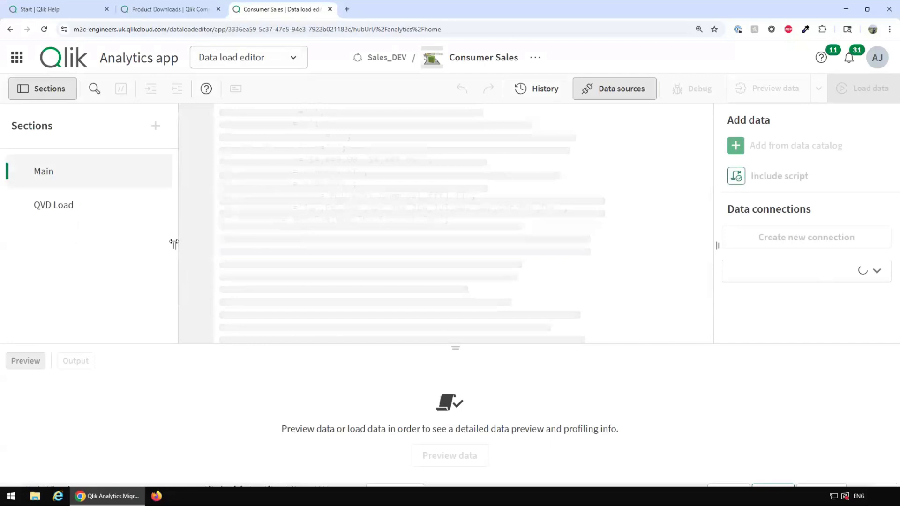
click(44, 205)
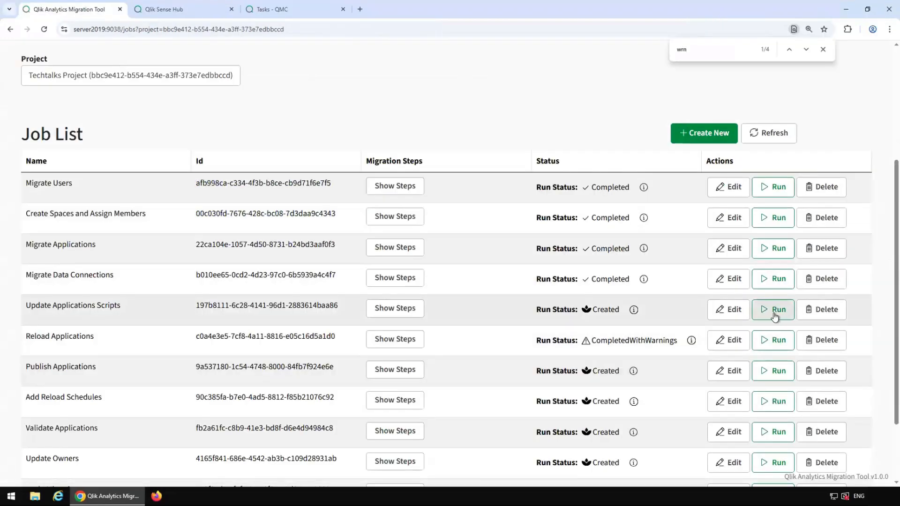
Step: Run Update Applications Scripts, rerun Reload Applications, then run Publish Applications
click(774, 313)
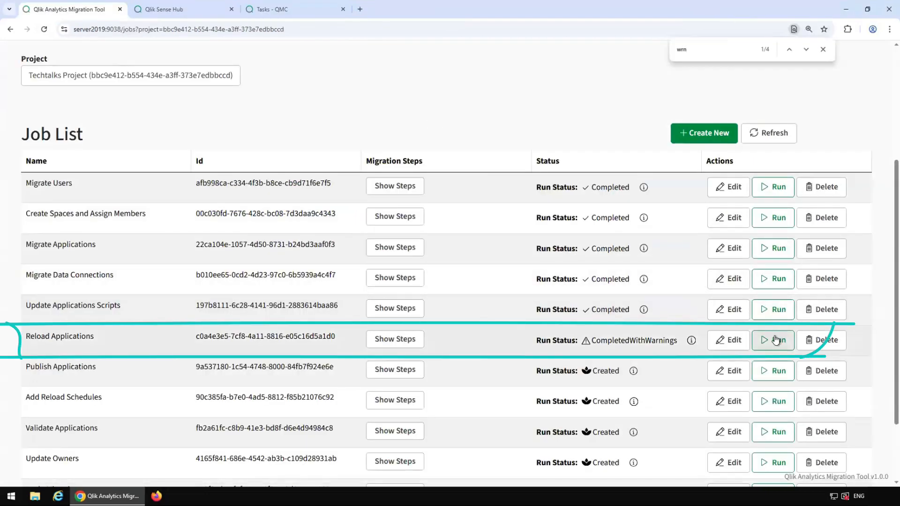
click(775, 340)
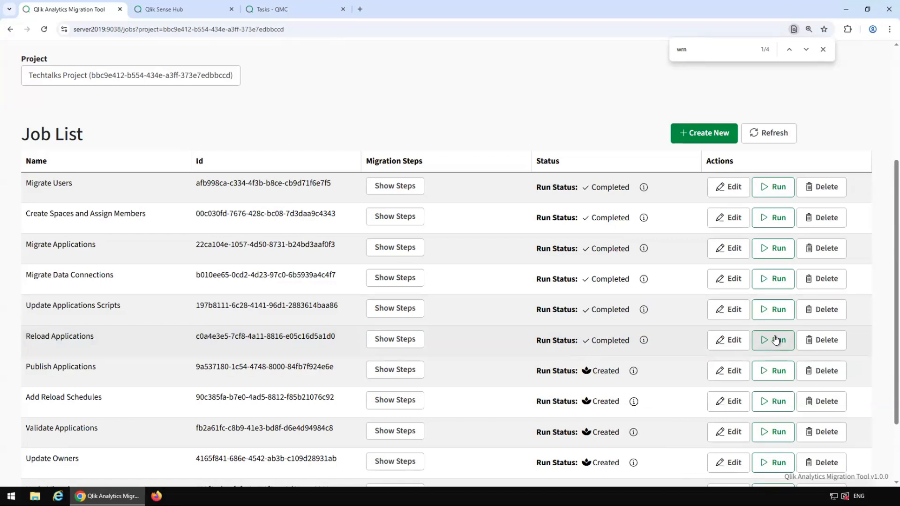
click(774, 375)
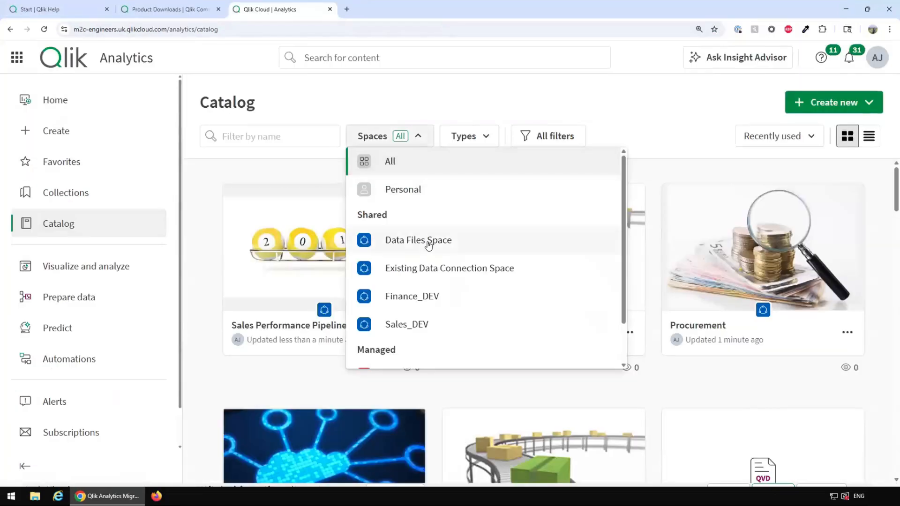
Step: Filter the Catalog to apps in the managed Finance space
scroll(427, 300, down, 3)
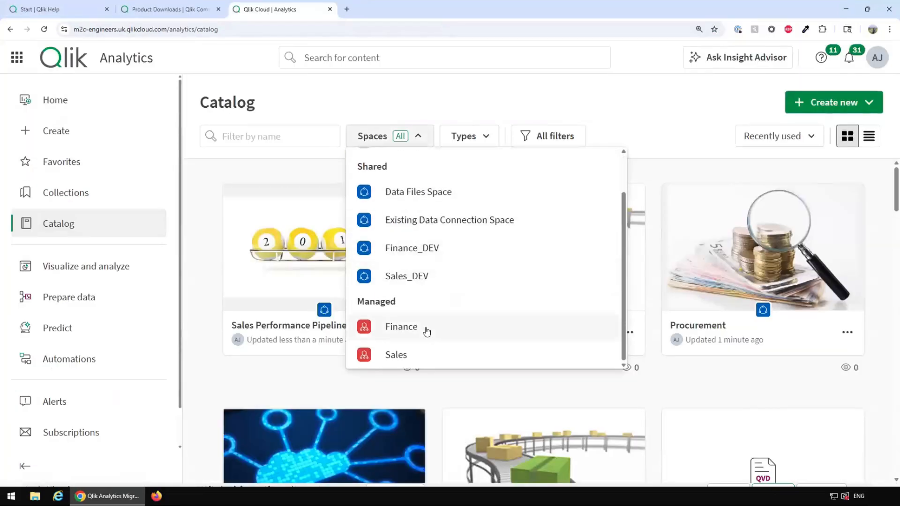
click(424, 328)
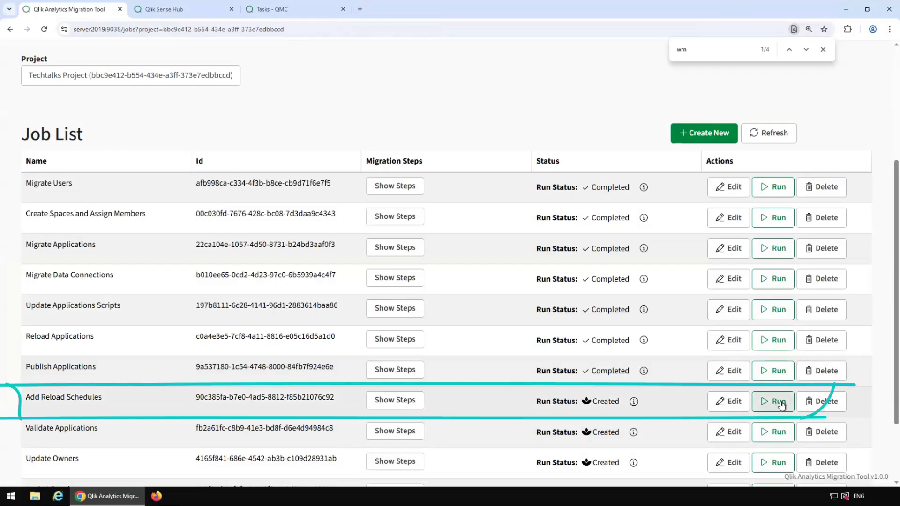
Step: Run Add Reload Schedules and review its log warnings about apps lacking enabled reload tasks
click(772, 403)
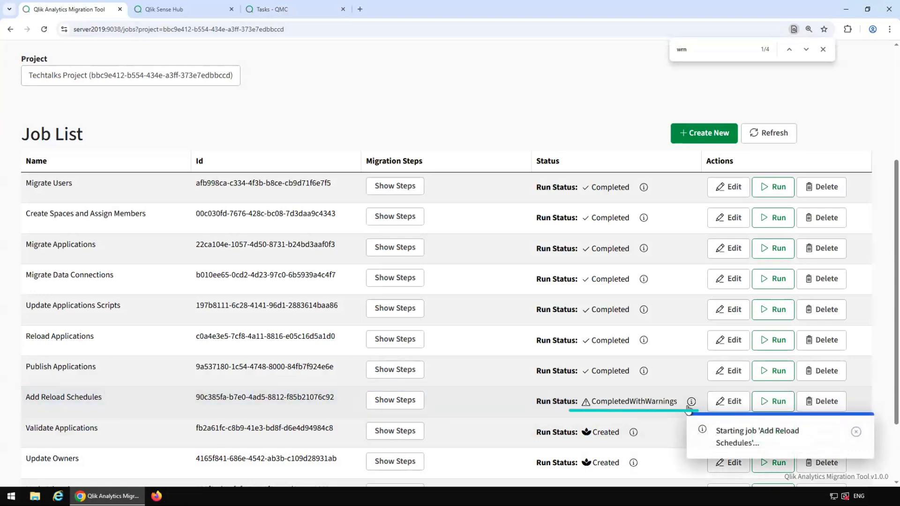
click(691, 402)
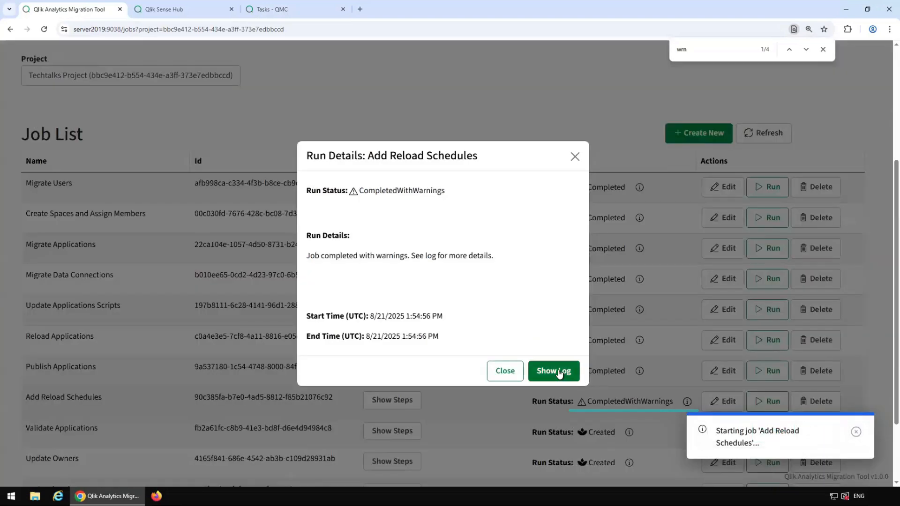
click(554, 369)
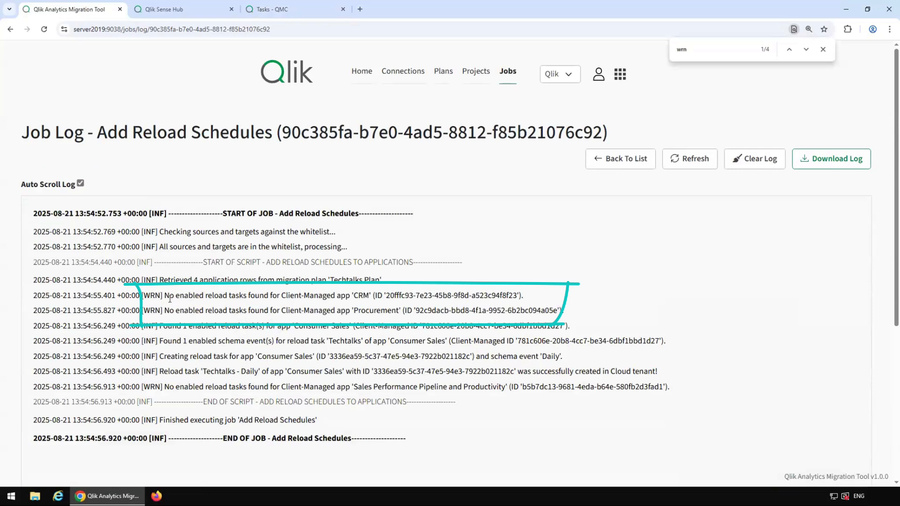
click(625, 164)
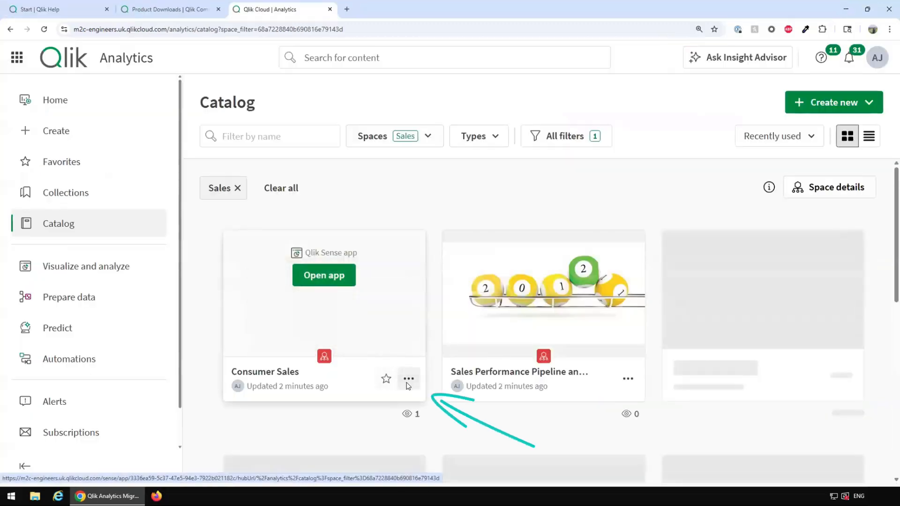
Step: Show the Consumer Sales app's reload schedule with its Techtalks - Daily task
click(408, 384)
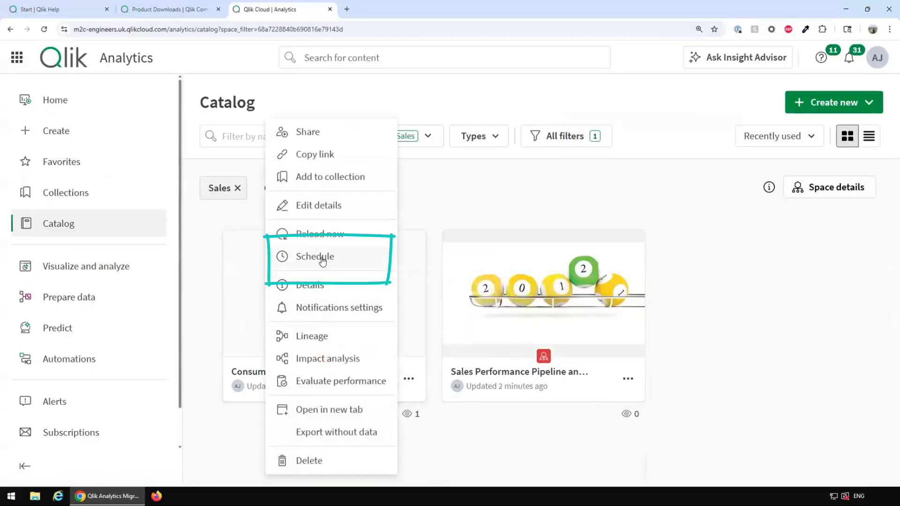
click(323, 259)
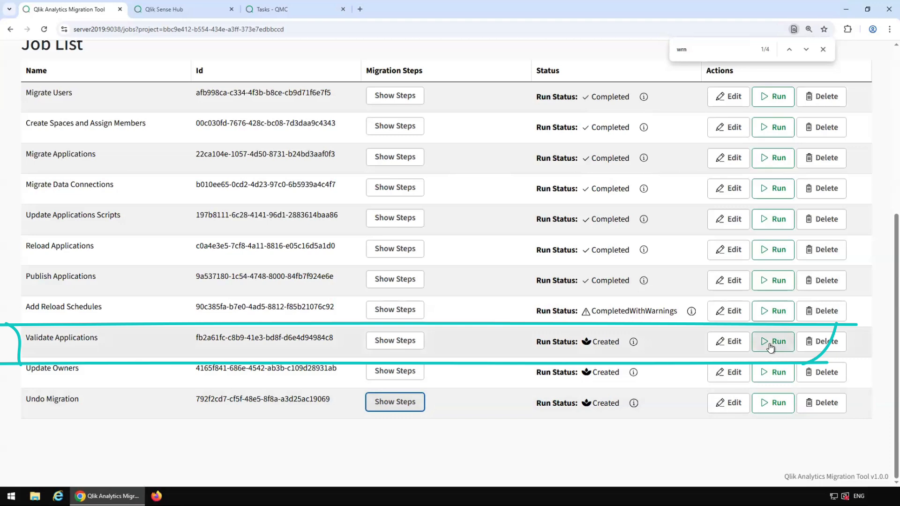
Step: Run Validate Applications, confirming the resource-intensive run, and view its run details
click(769, 344)
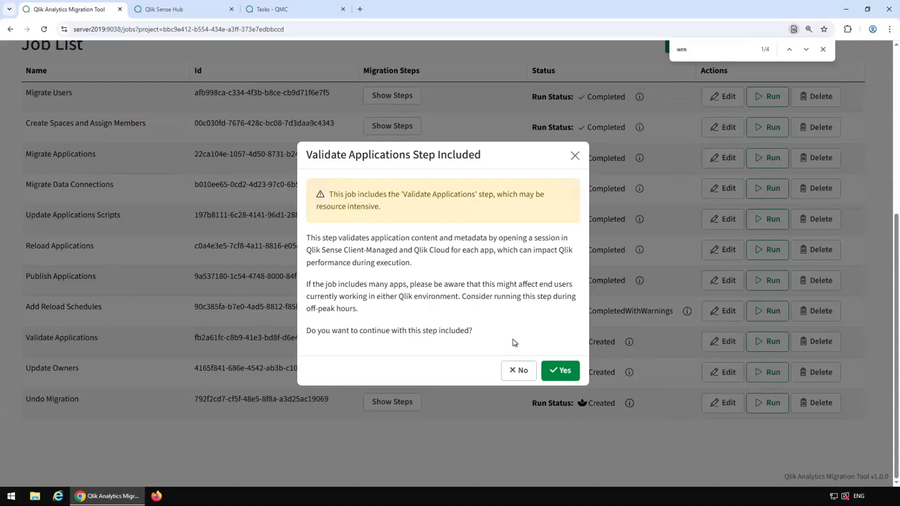
click(558, 371)
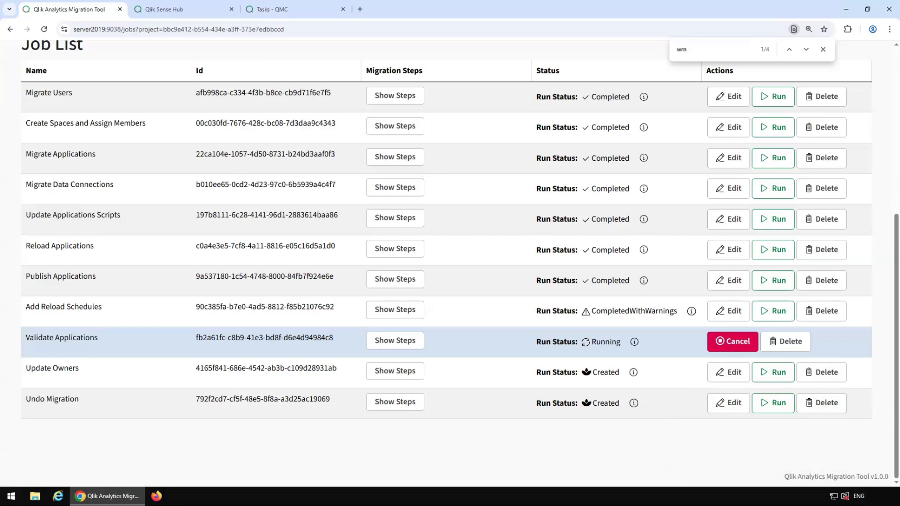
click(823, 51)
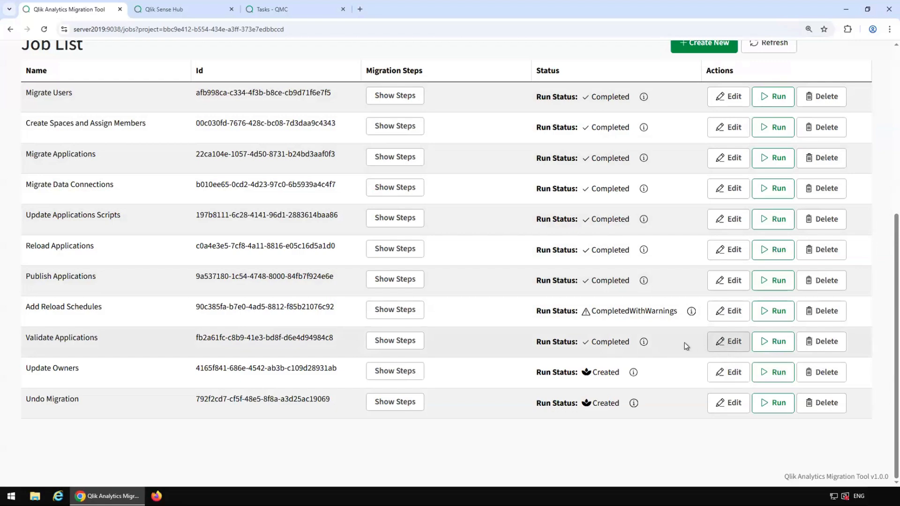
click(644, 342)
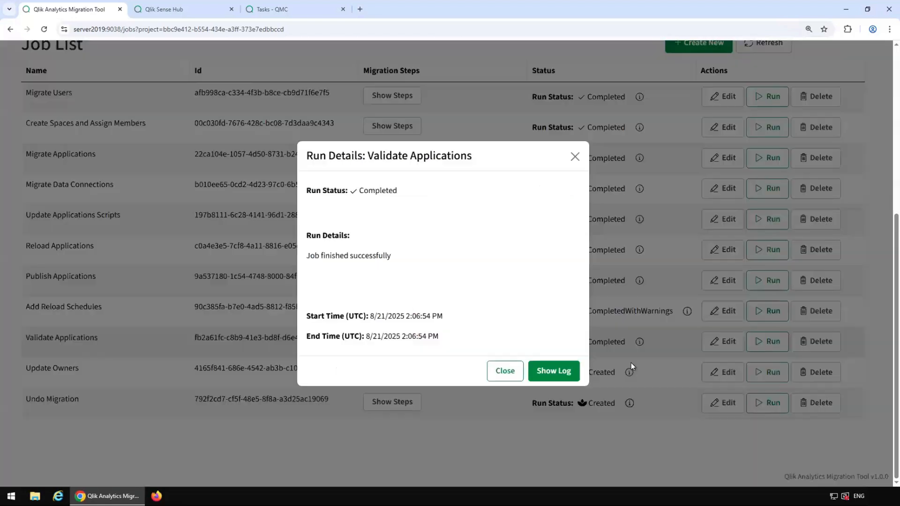
Step: Scroll the Validate Applications log to its end and select the ValidationReport .xlsx file path
click(549, 371)
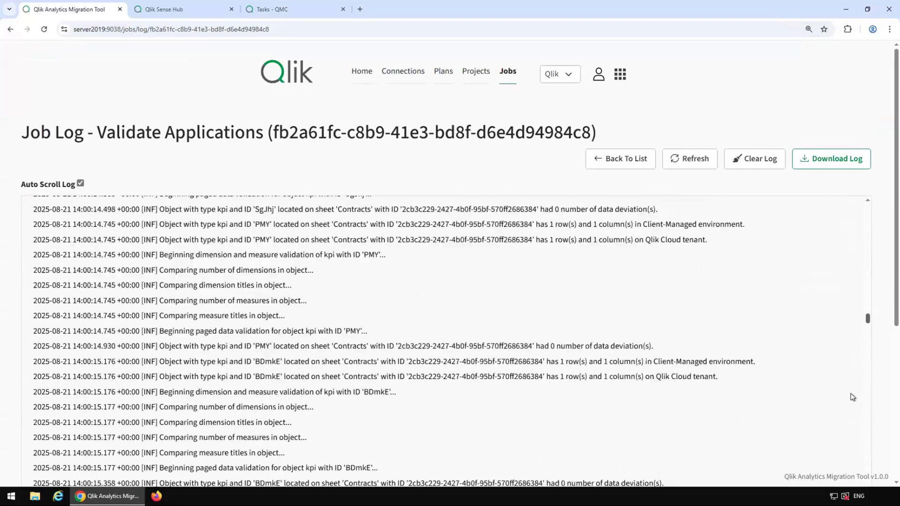
scroll(878, 278, down, 3)
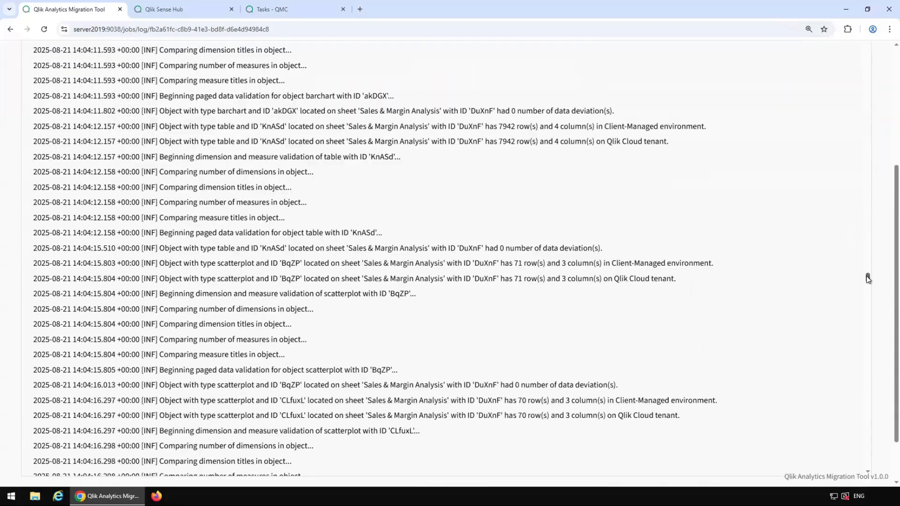
drag(867, 277, 844, 473)
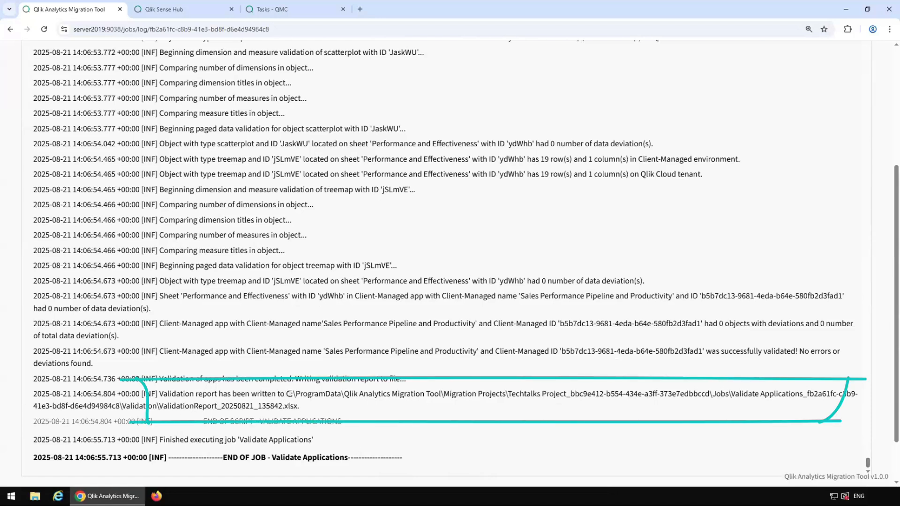
mouse_move(285, 394)
mouse_down()
mouse_move(301, 394)
mouse_move(296, 406)
mouse_up()
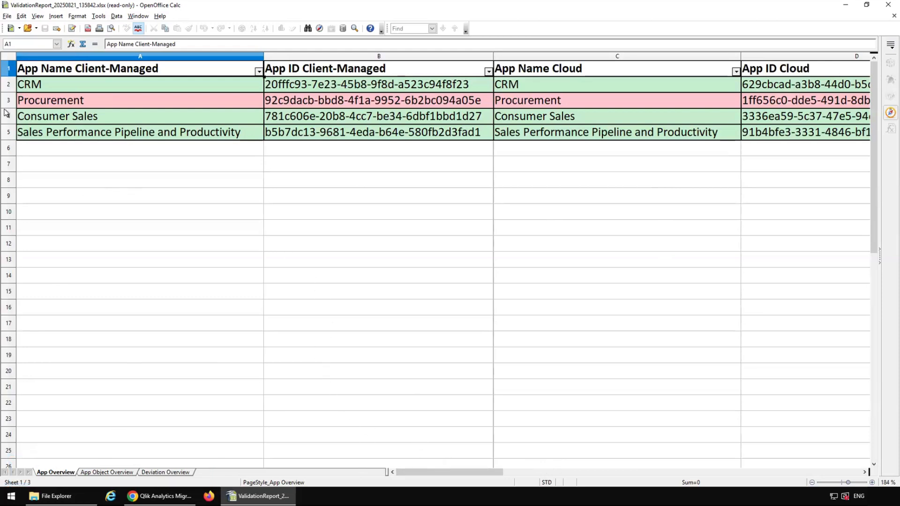
Step: Scan across the App Overview sheet, then scroll down the App Object Overview sheet
click(375, 133)
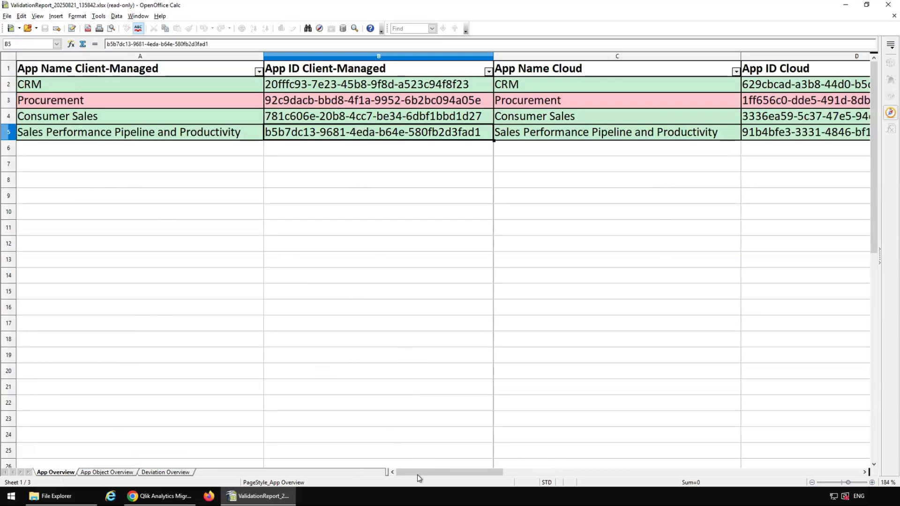
drag(417, 473, 576, 485)
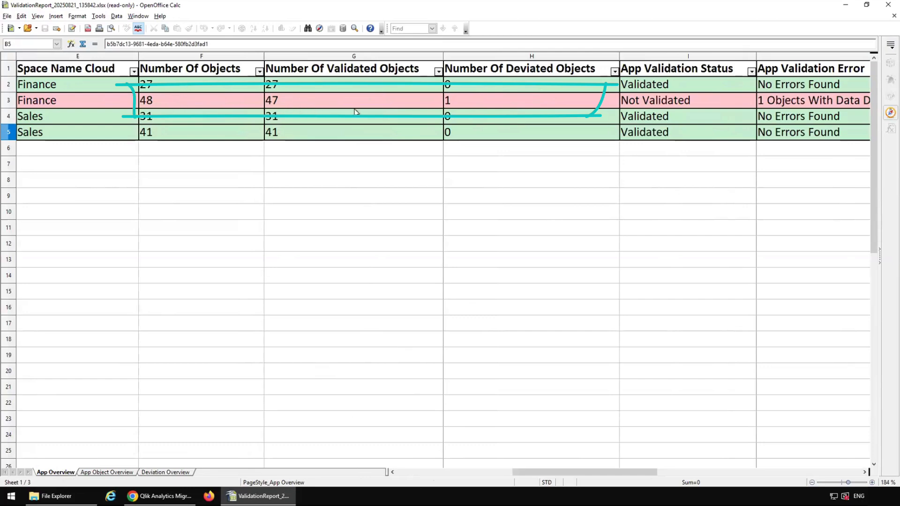
click(102, 472)
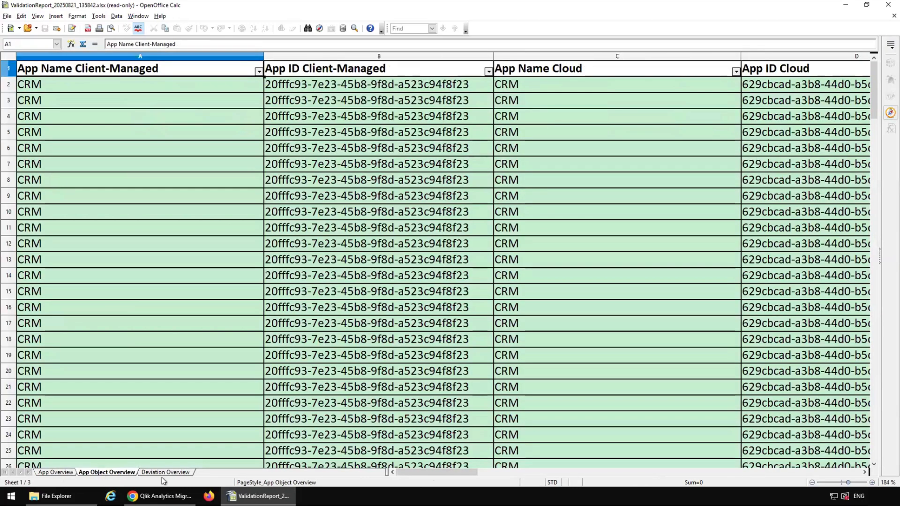
scroll(584, 189, down, 5)
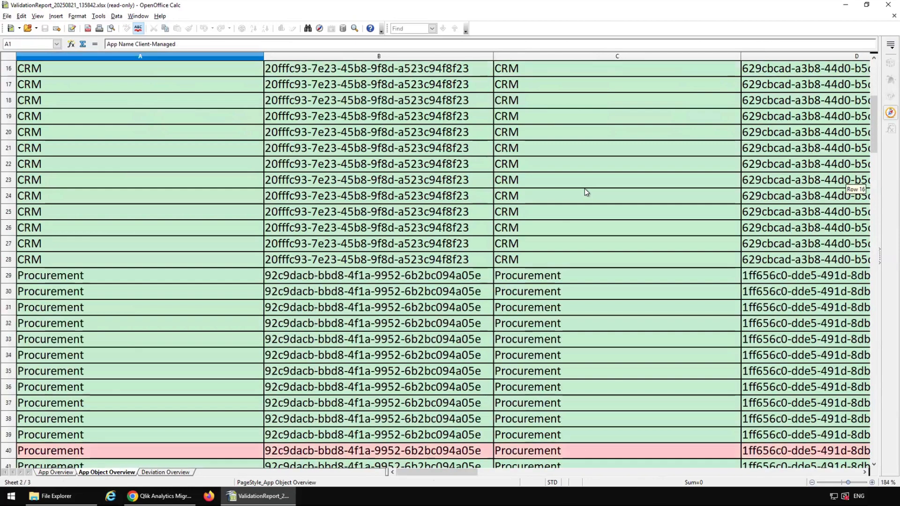
scroll(584, 188, down, 3)
scroll(574, 206, down, 1)
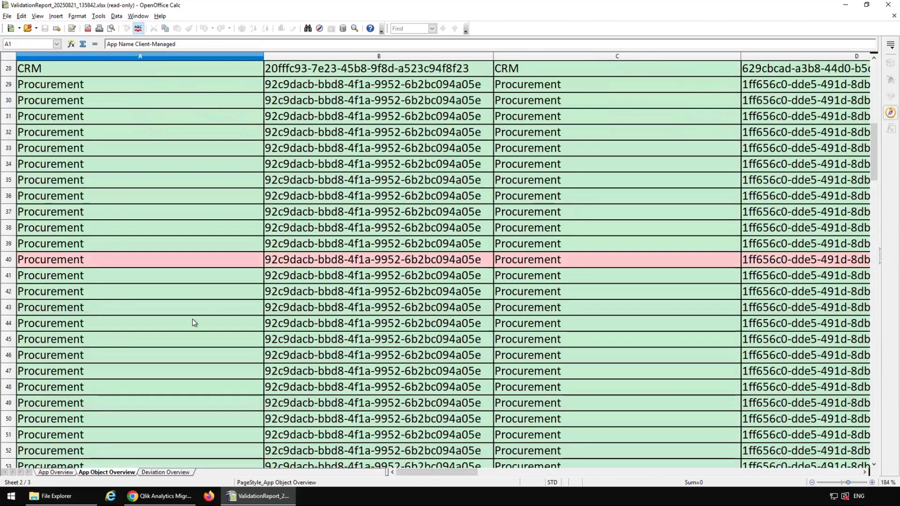
Step: Inspect Procurement's failed Spending table object in row 40, then open the Deviation Overview sheet
drag(457, 472, 666, 461)
click(454, 263)
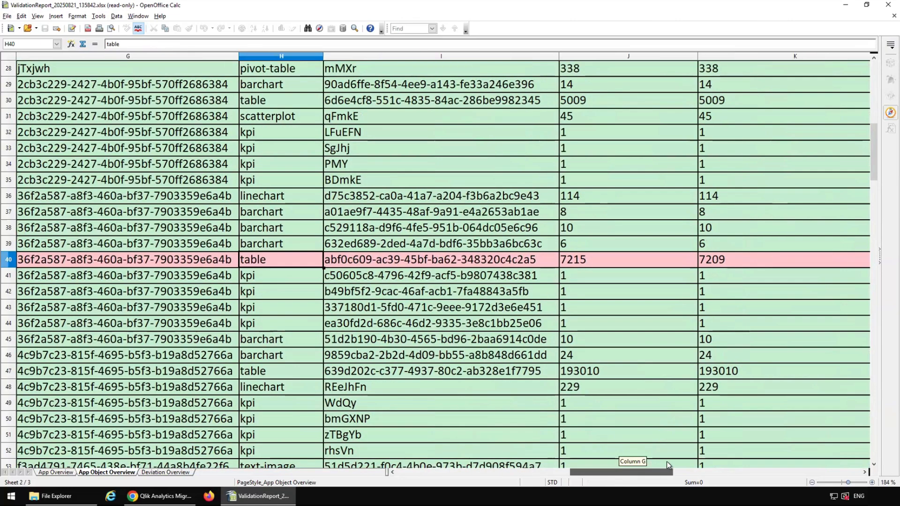
drag(666, 461, 669, 462)
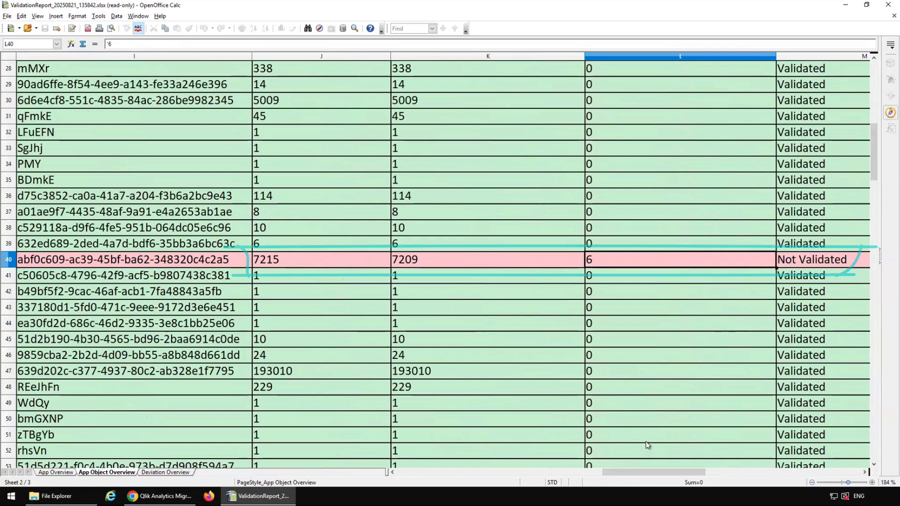
click(166, 473)
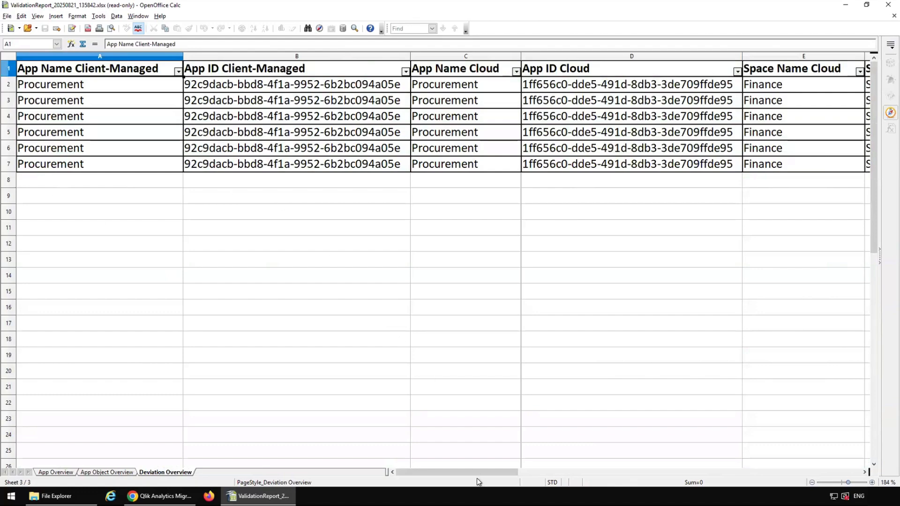
Step: Finish reviewing the Deviation Overview sheet, then run the Undo Migration job
drag(480, 473, 703, 482)
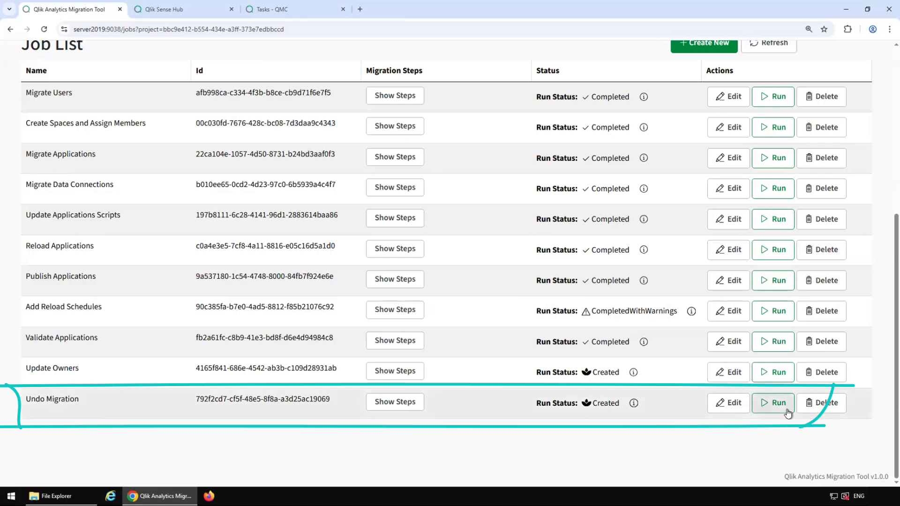
click(772, 408)
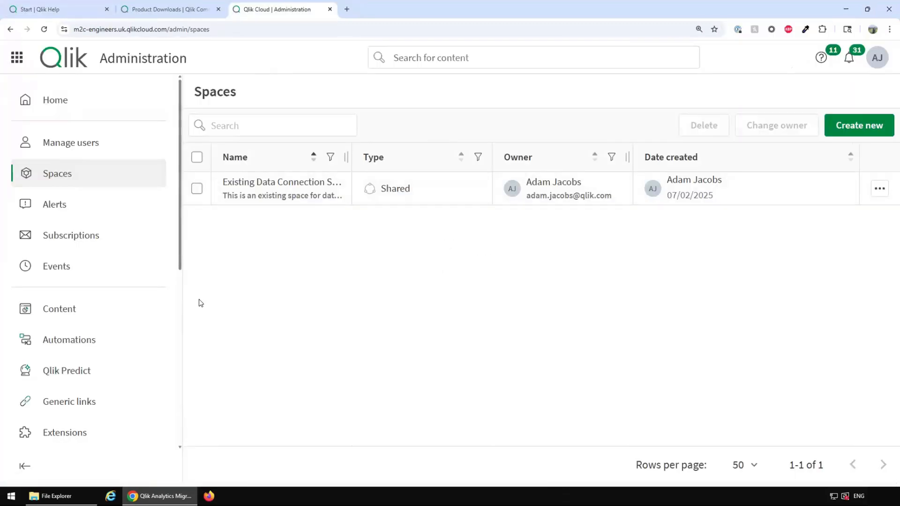
Step: Show the Apps list under Content in Qlik Cloud Administration, confirming it's empty
click(101, 317)
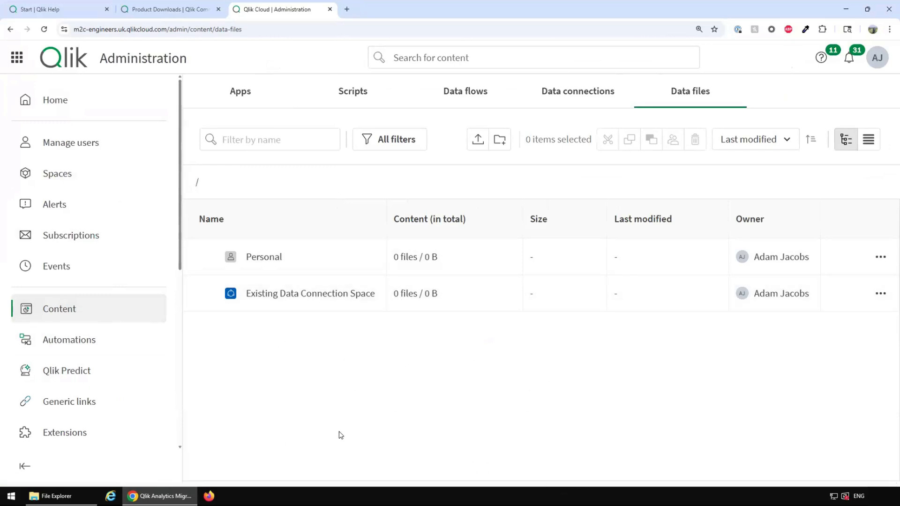
click(242, 96)
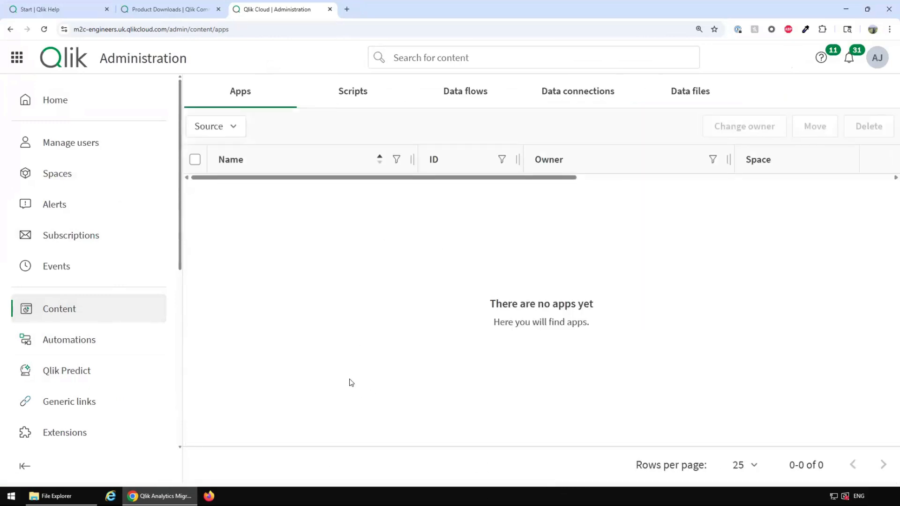